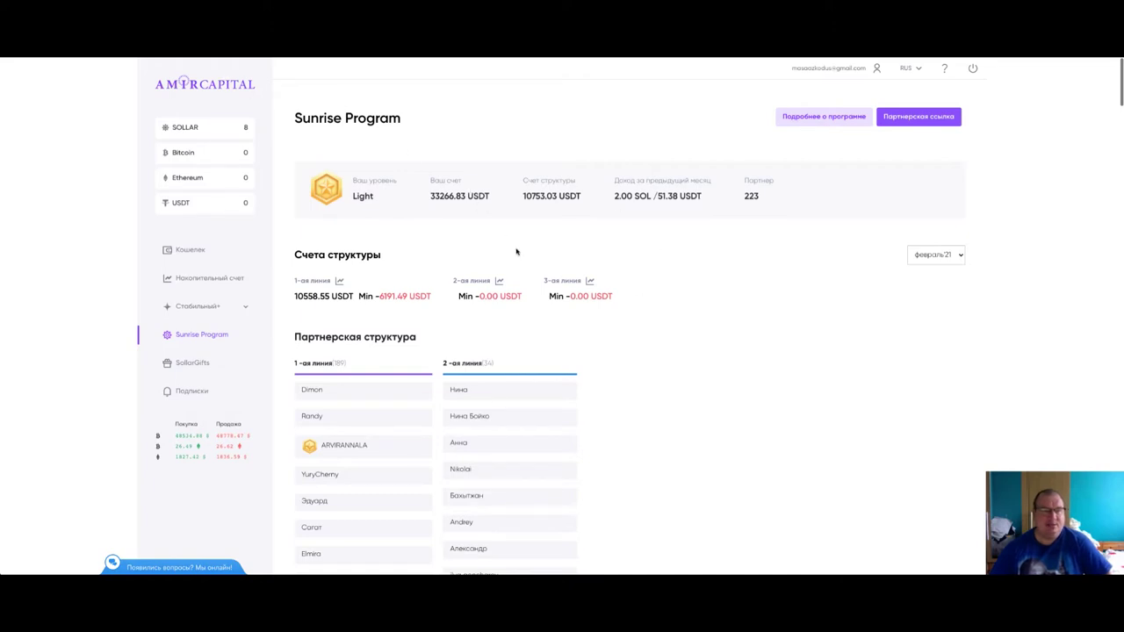
- Open the Amir Capital wallet page, and on Binance search the main account's coin list for bt and eth, clearing the search
click(191, 251)
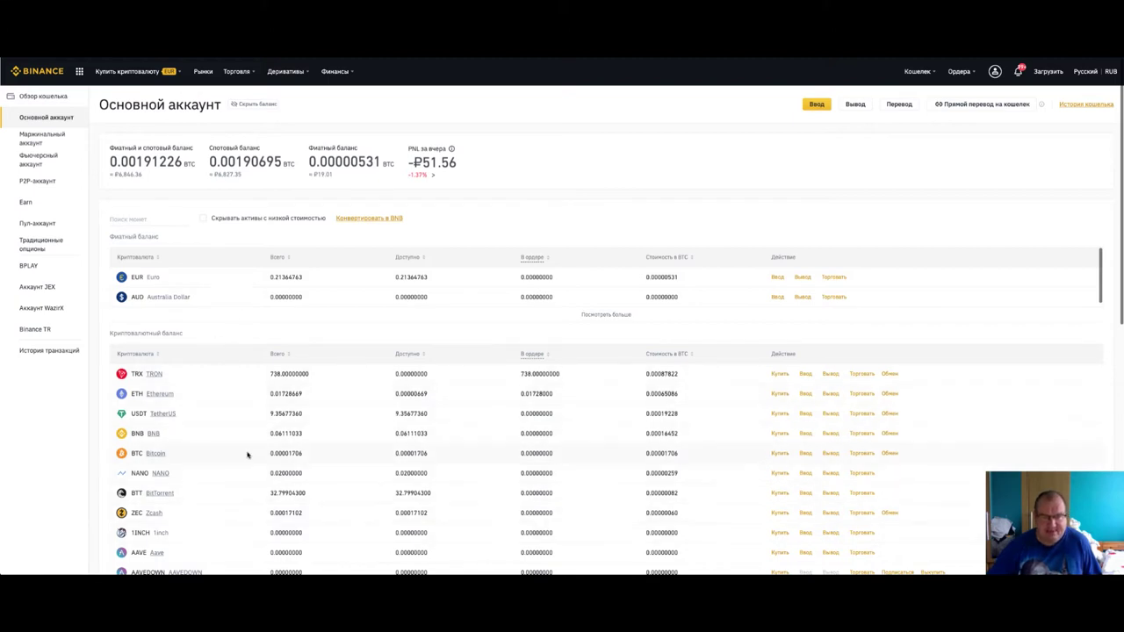
click(138, 220)
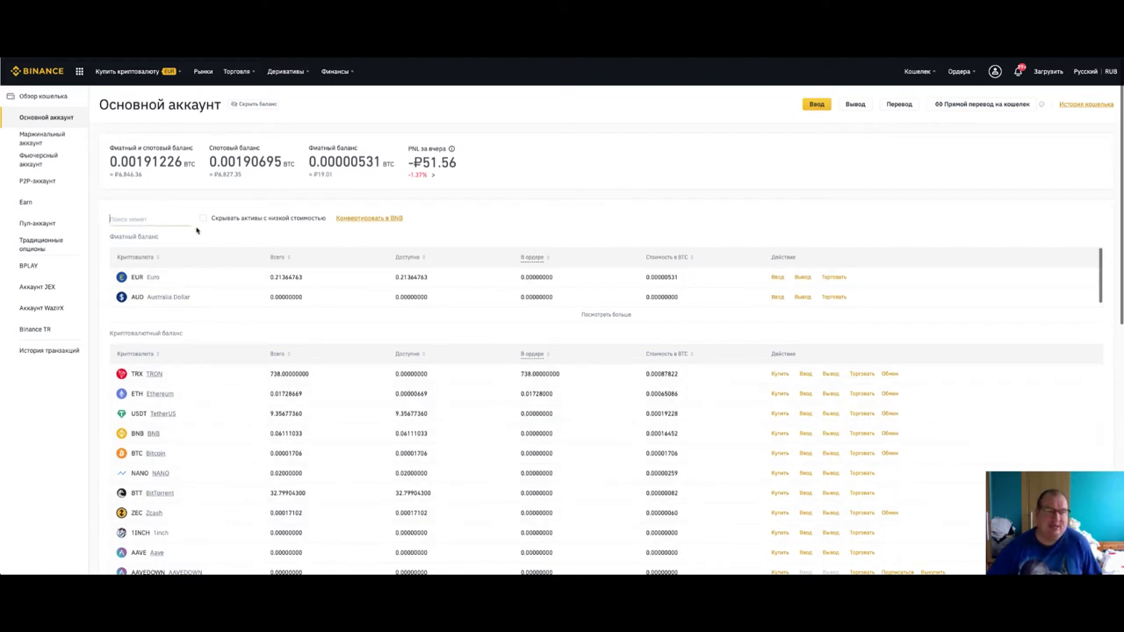
text(b)
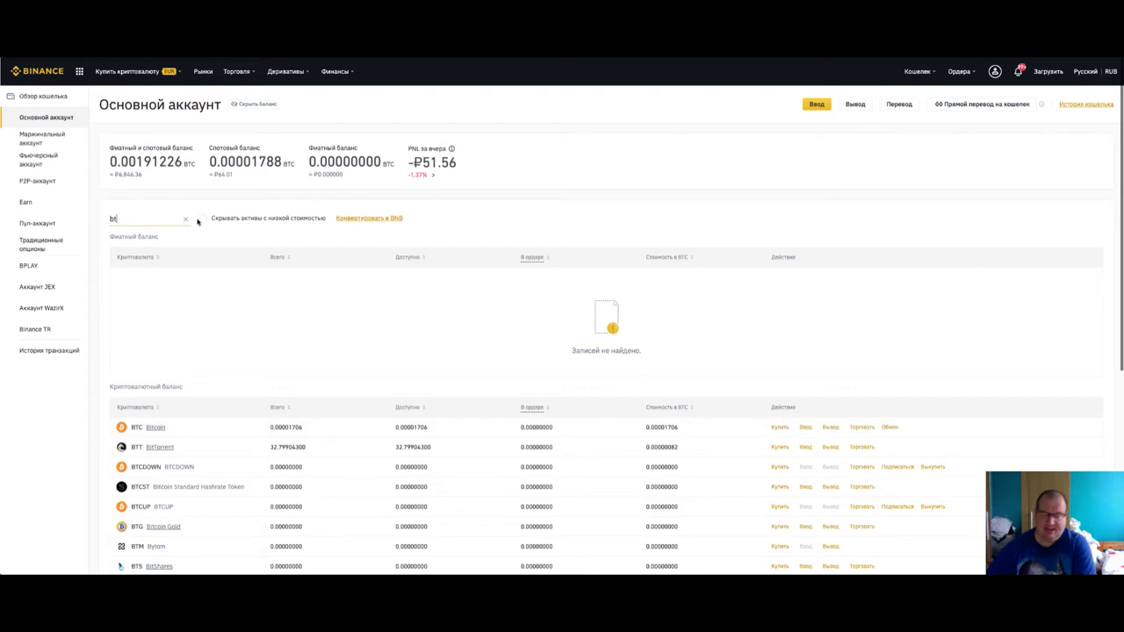
key(BackSpace)
text(eth)
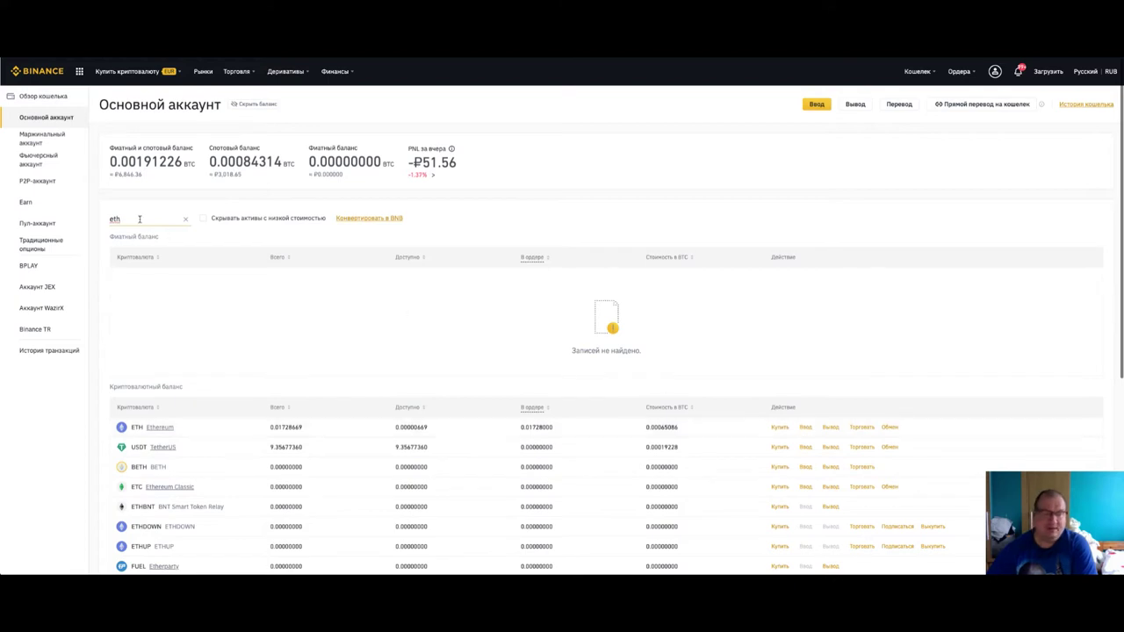
key(BackSpace)
key(BackSpace)
key(BackSpace)
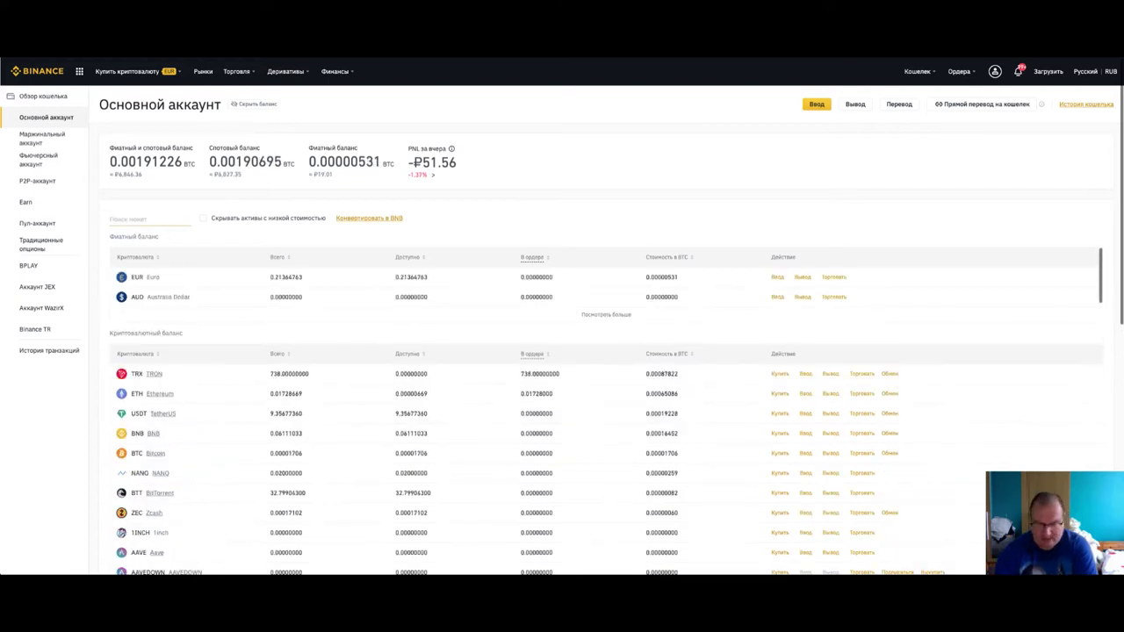
- Find USDT in the main account's coin list, open its deposit page and copy the ERC20 deposit address
text(usdt)
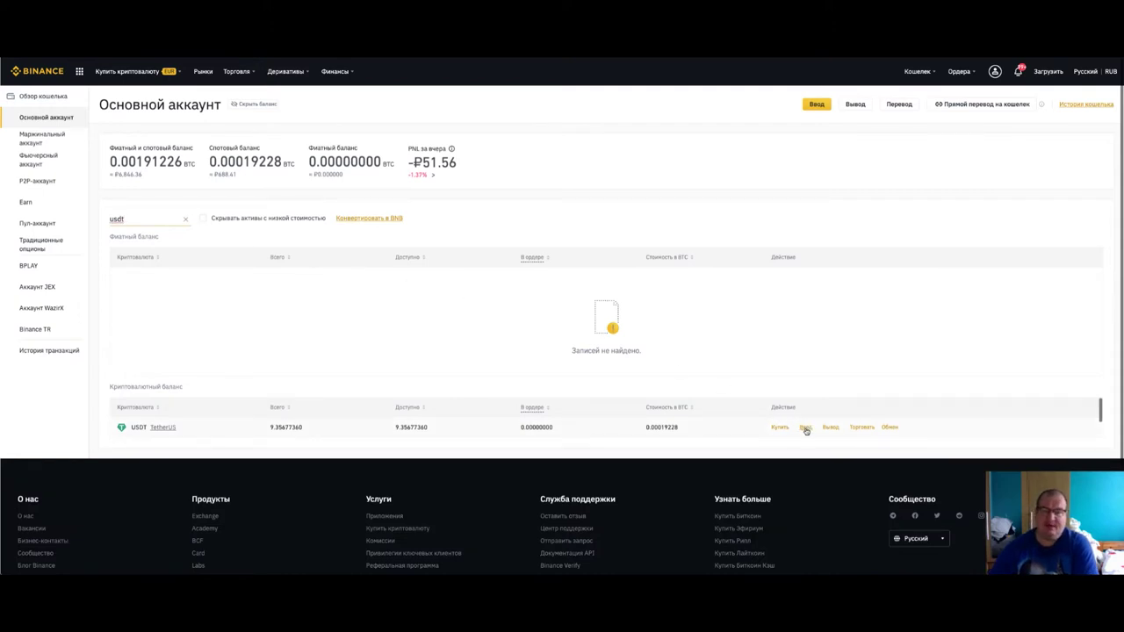
click(806, 428)
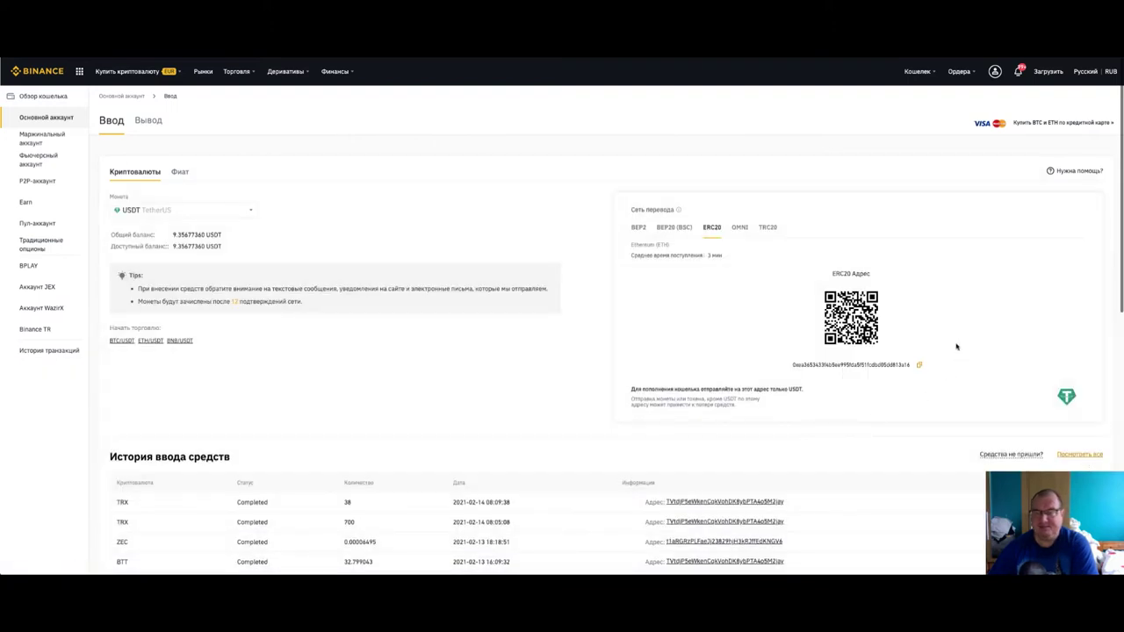
click(919, 365)
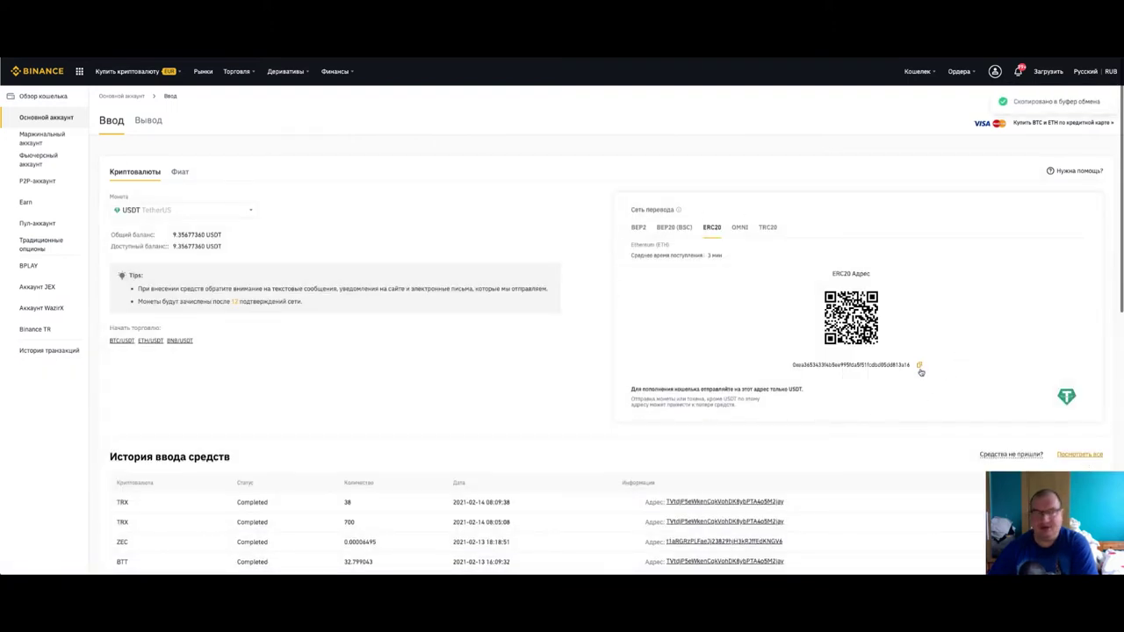
- Switch to Amir Capital, view the USDT wallet's withdrawal request form and close it without submitting
key(ctrl+Tab)
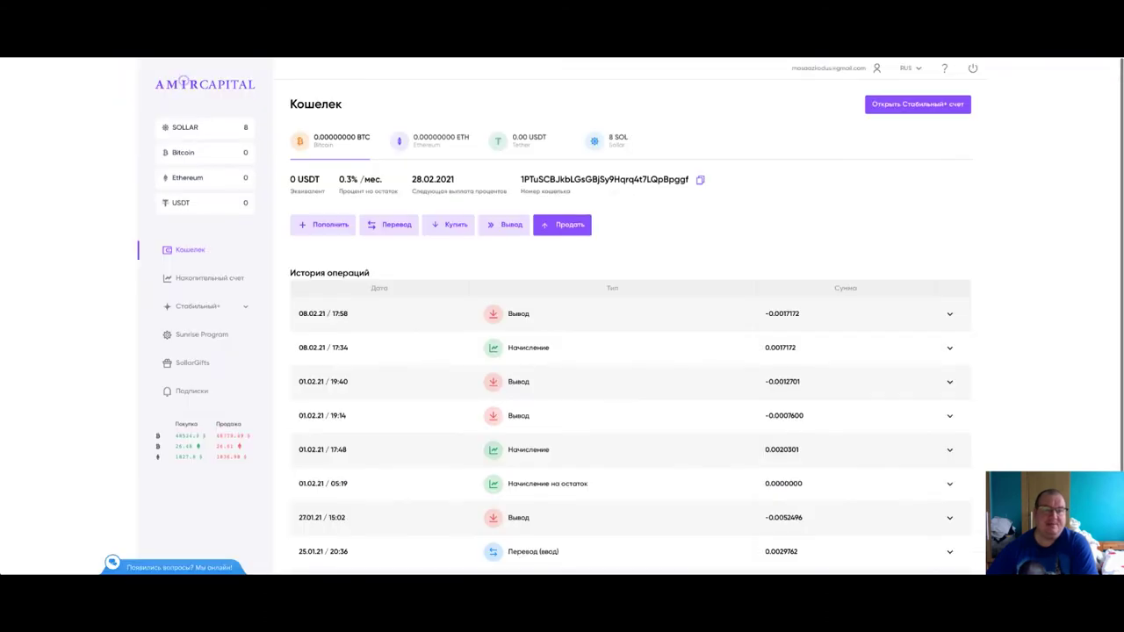
click(525, 143)
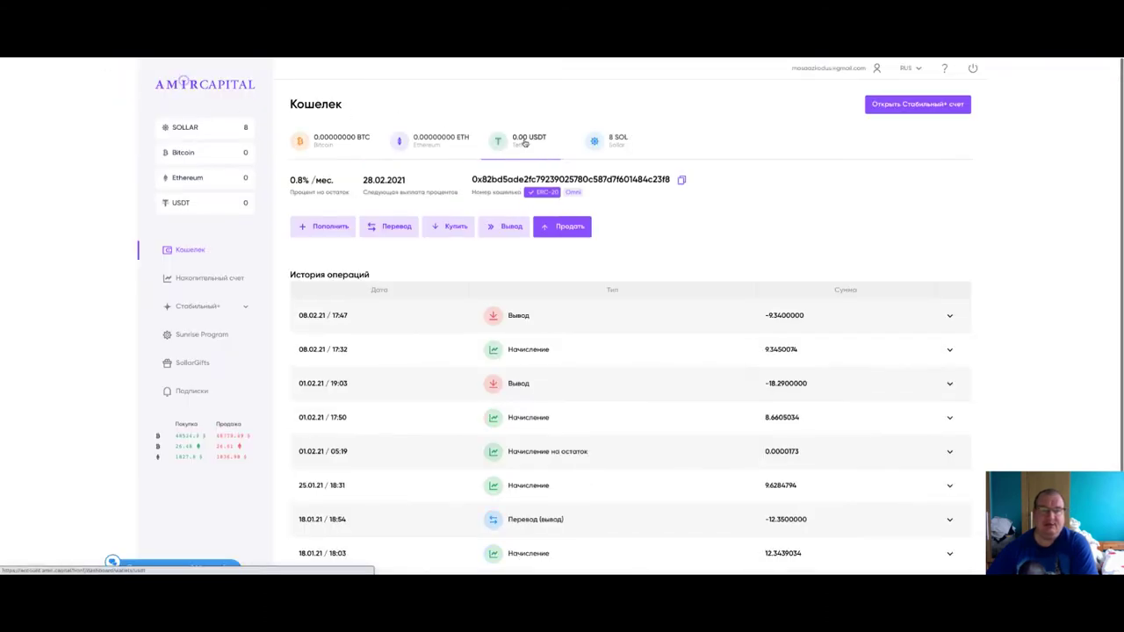
click(499, 229)
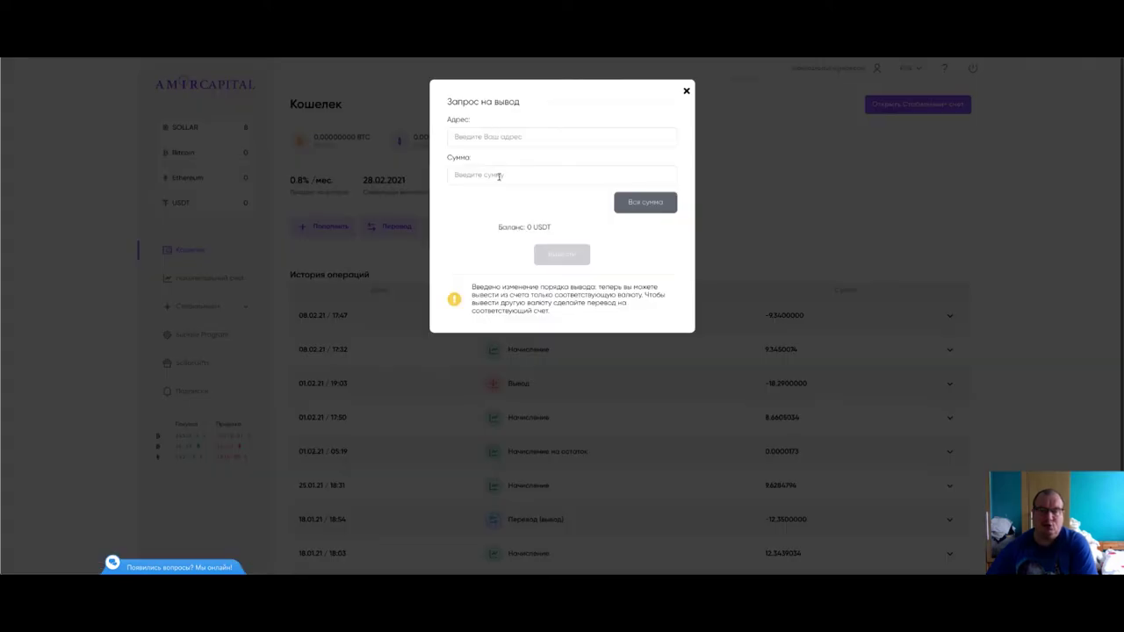
click(687, 92)
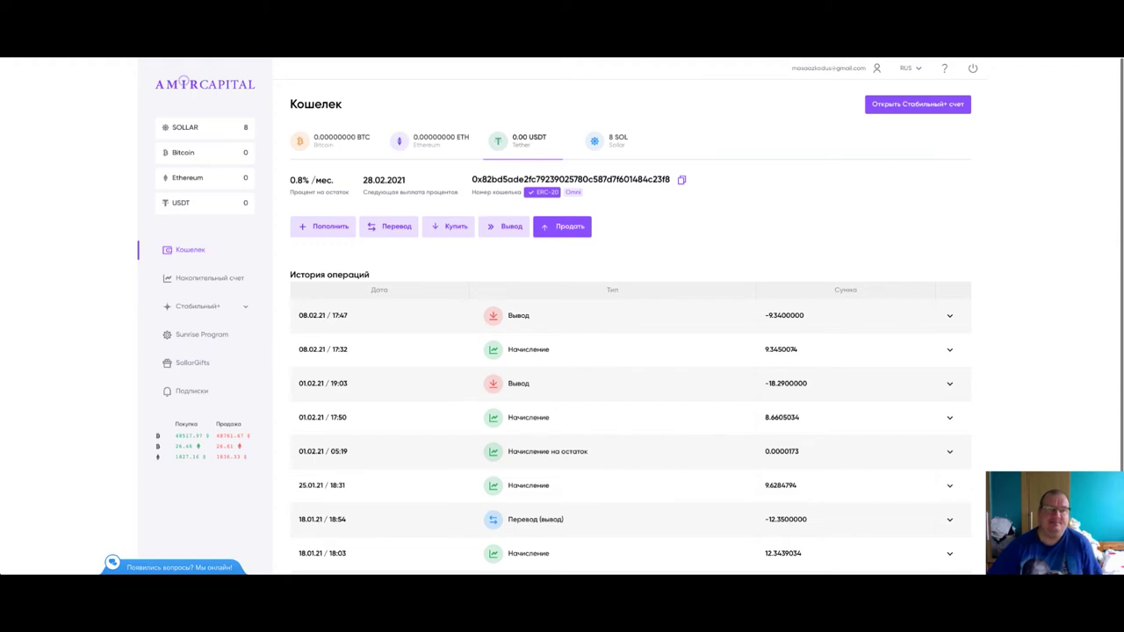
- Switch to Binance, open the ETH/EUR trading page from the main account's Ethereum balance, and set the order type to Market
key(ctrl+Tab)
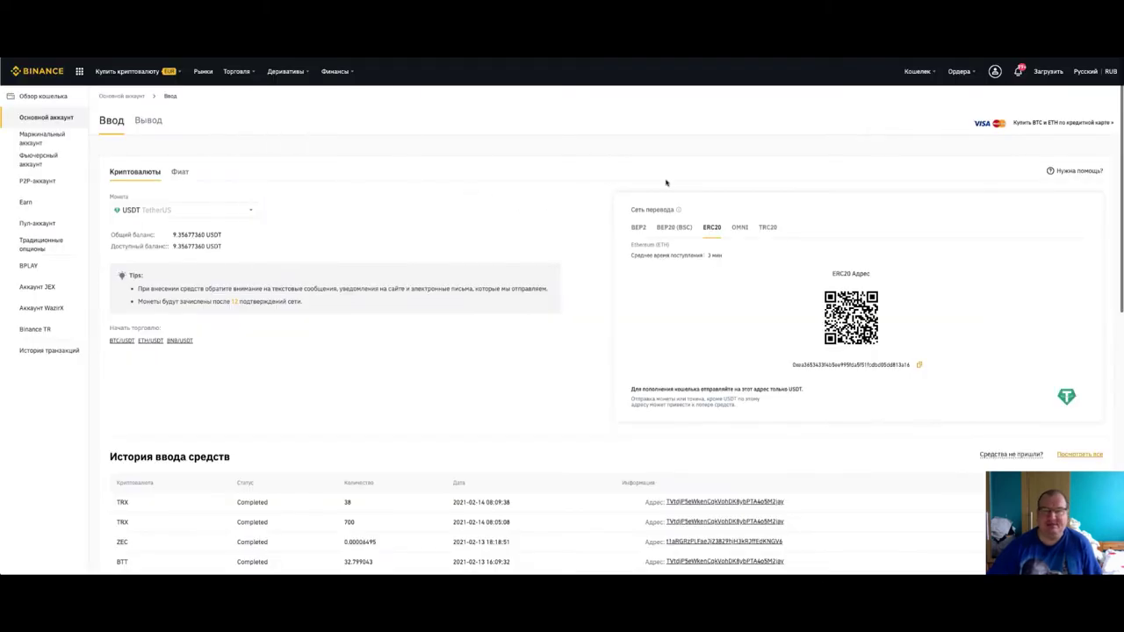
mouse_move(923, 84)
click(925, 112)
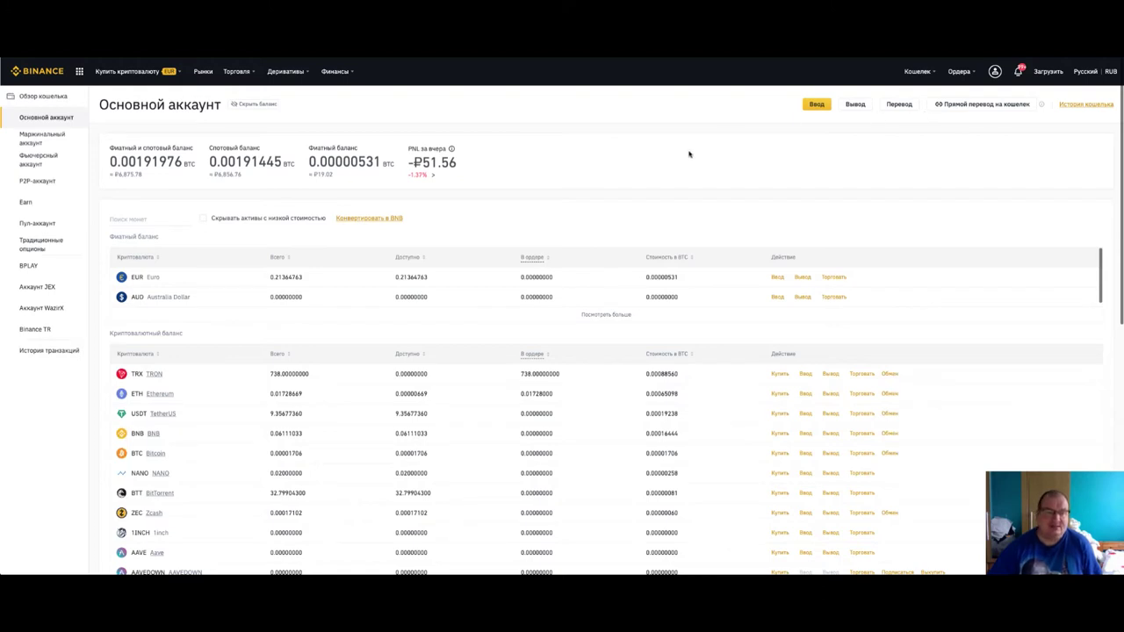
scroll(690, 155, down, 1)
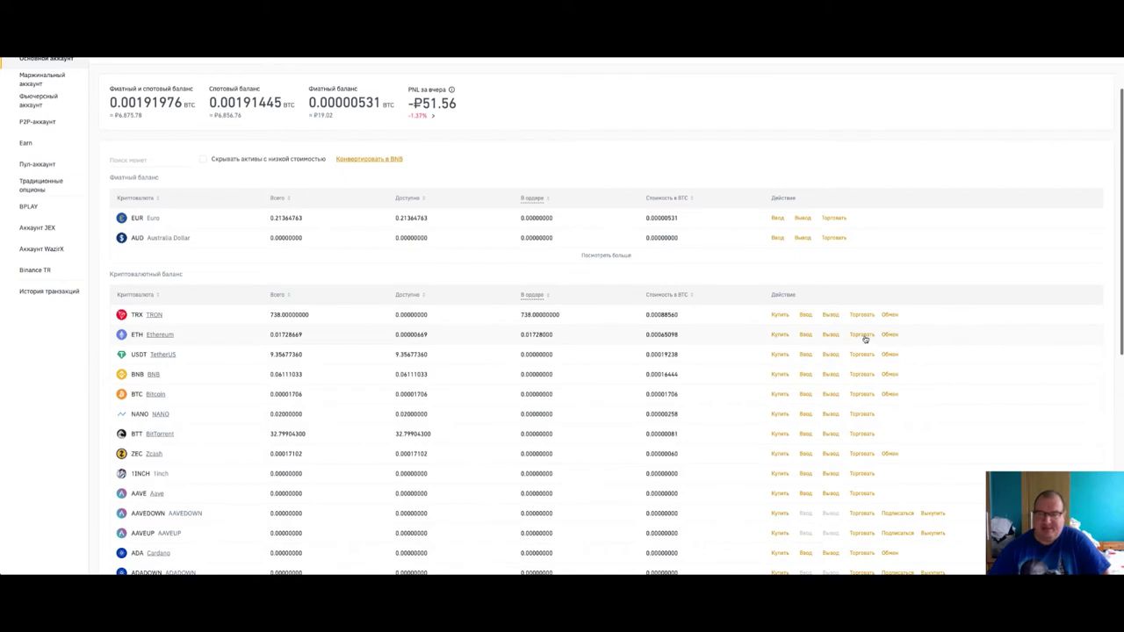
mouse_move(863, 337)
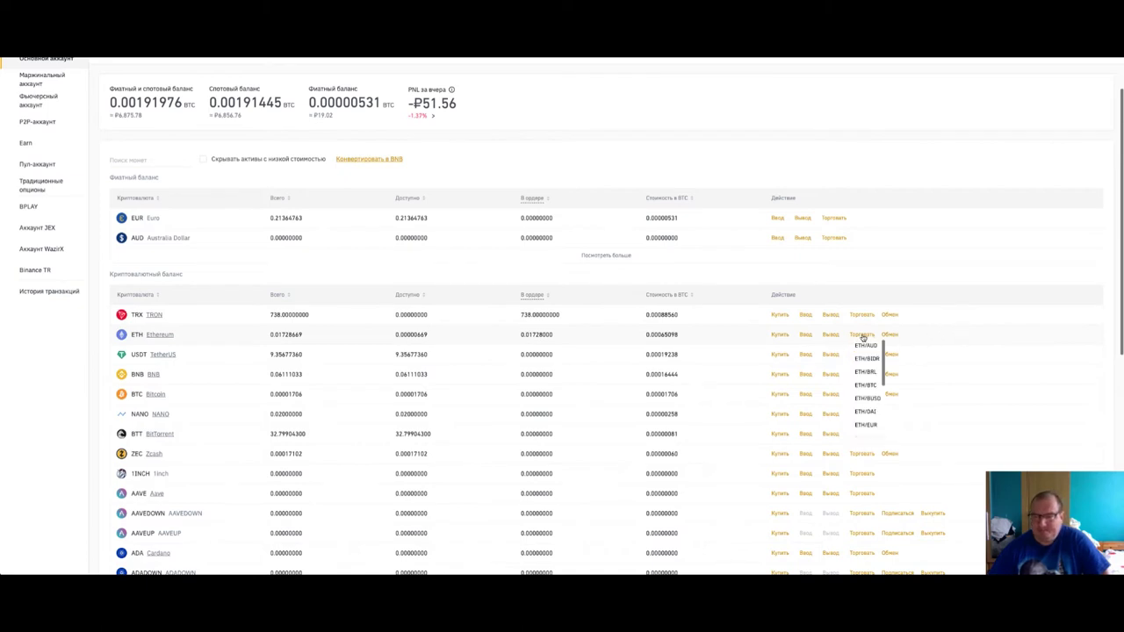
scroll(863, 350, down, 3)
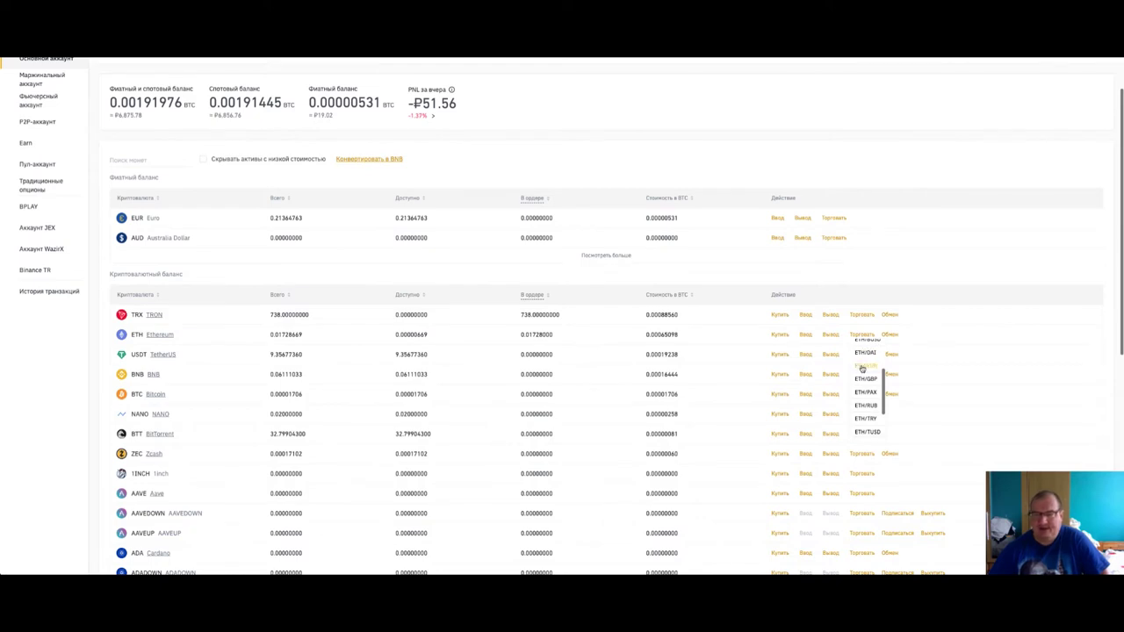
click(862, 366)
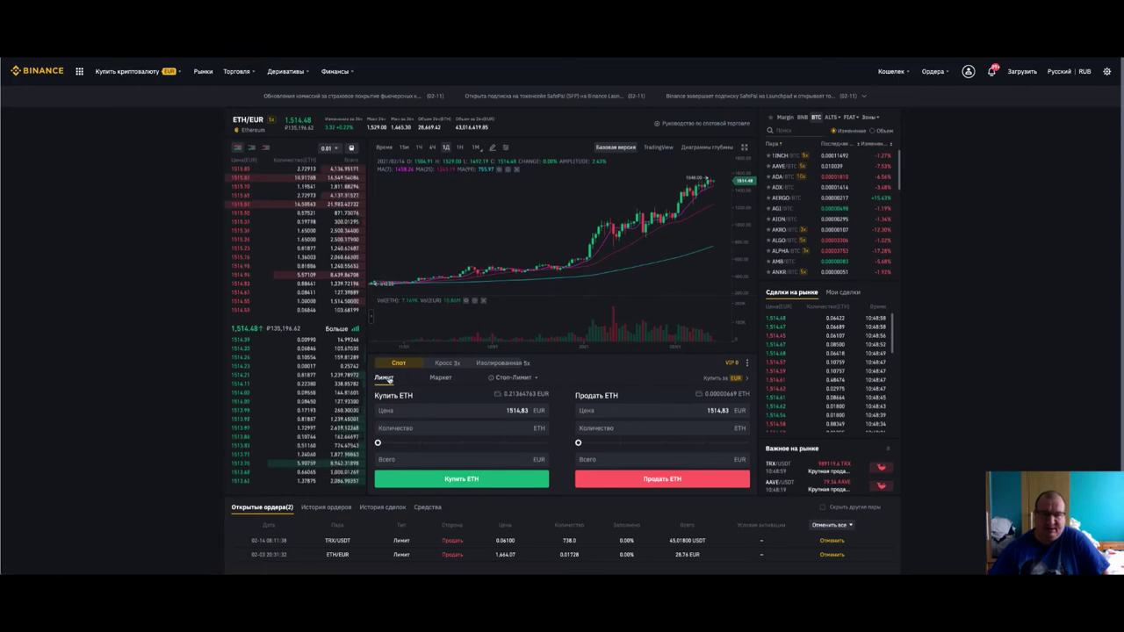
click(442, 379)
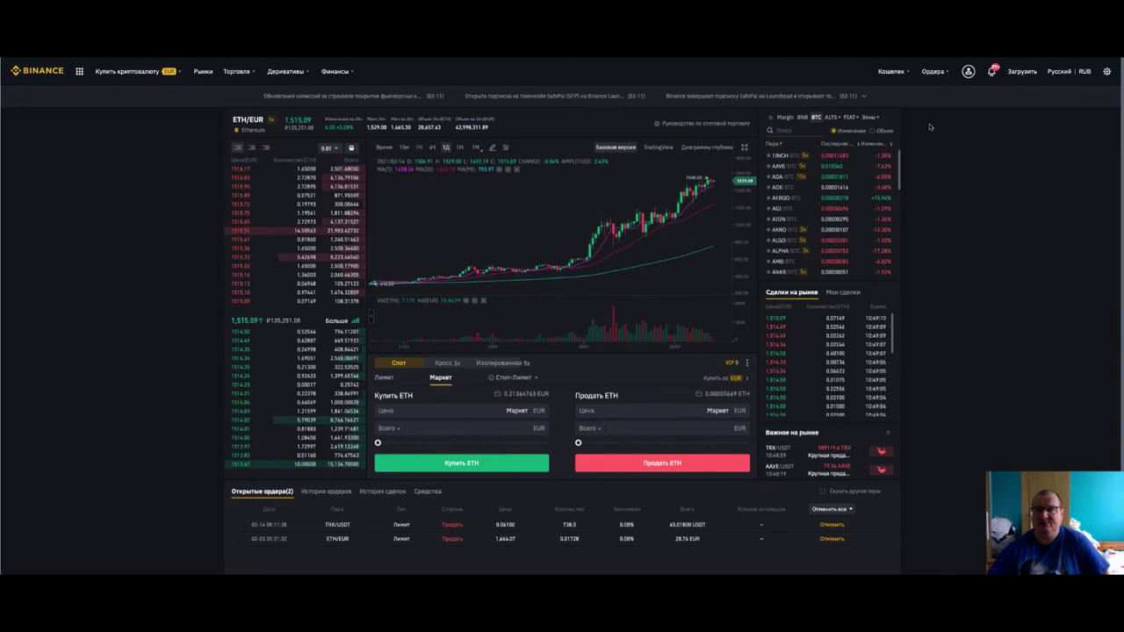
- Return to the main account, open the EUR fiat withdrawal and choose the Advcash account balance as the payment method
mouse_move(891, 75)
click(901, 115)
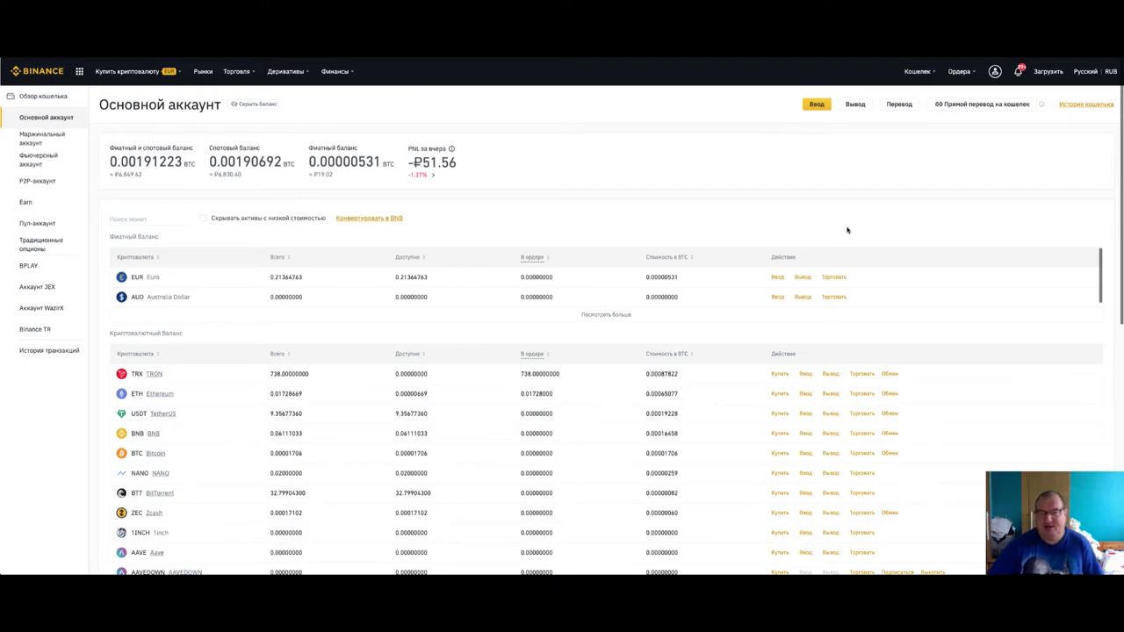
click(803, 277)
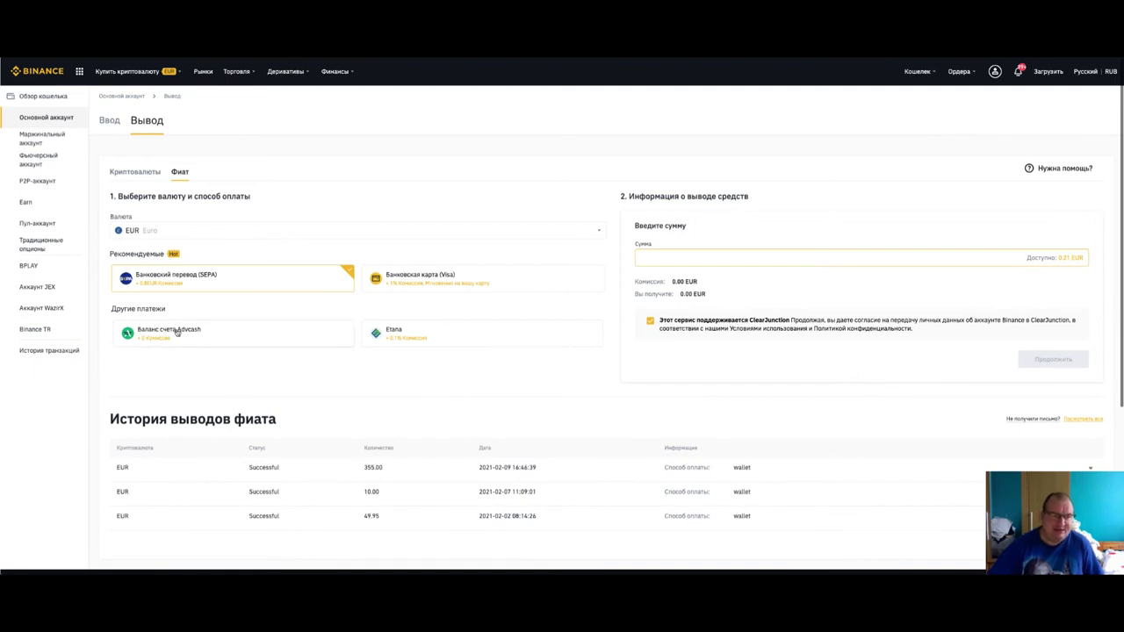
click(177, 332)
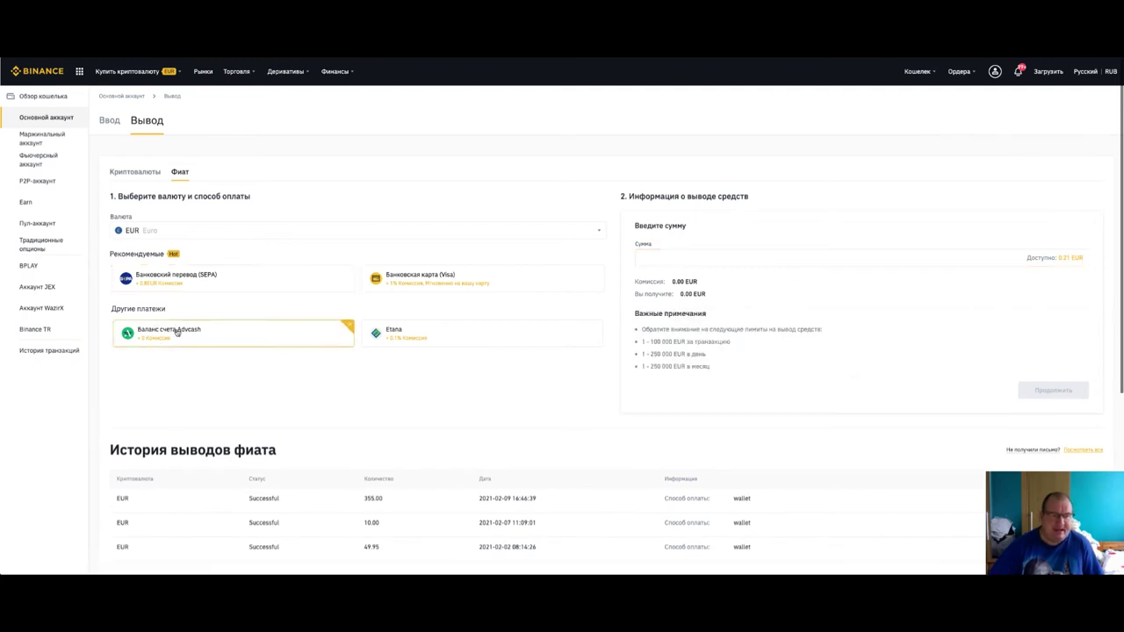
click(688, 257)
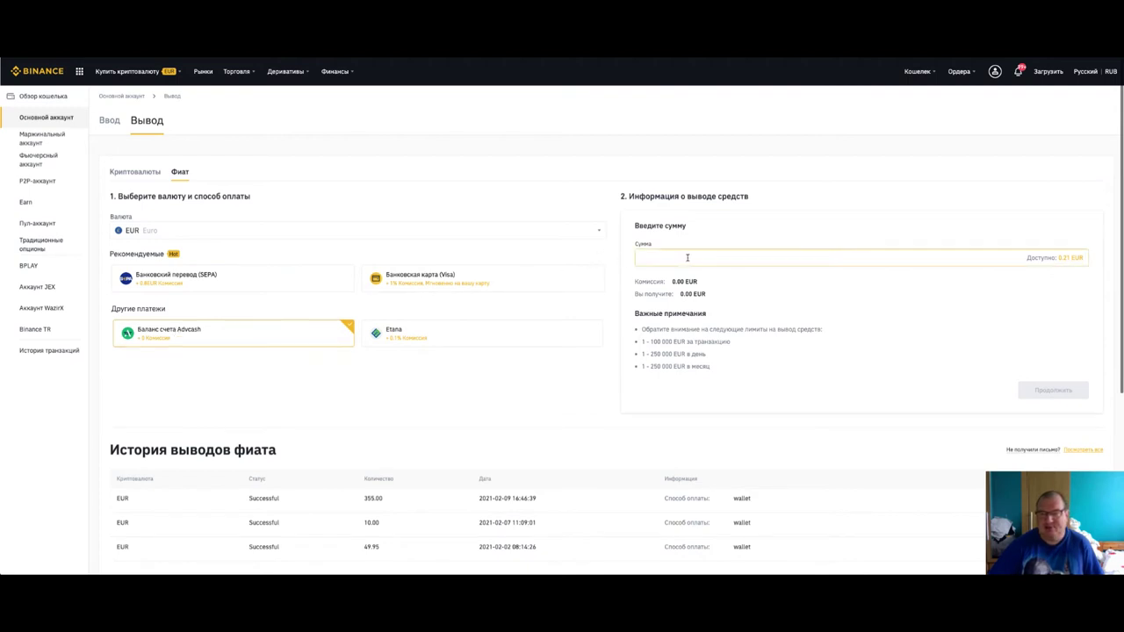
click(599, 202)
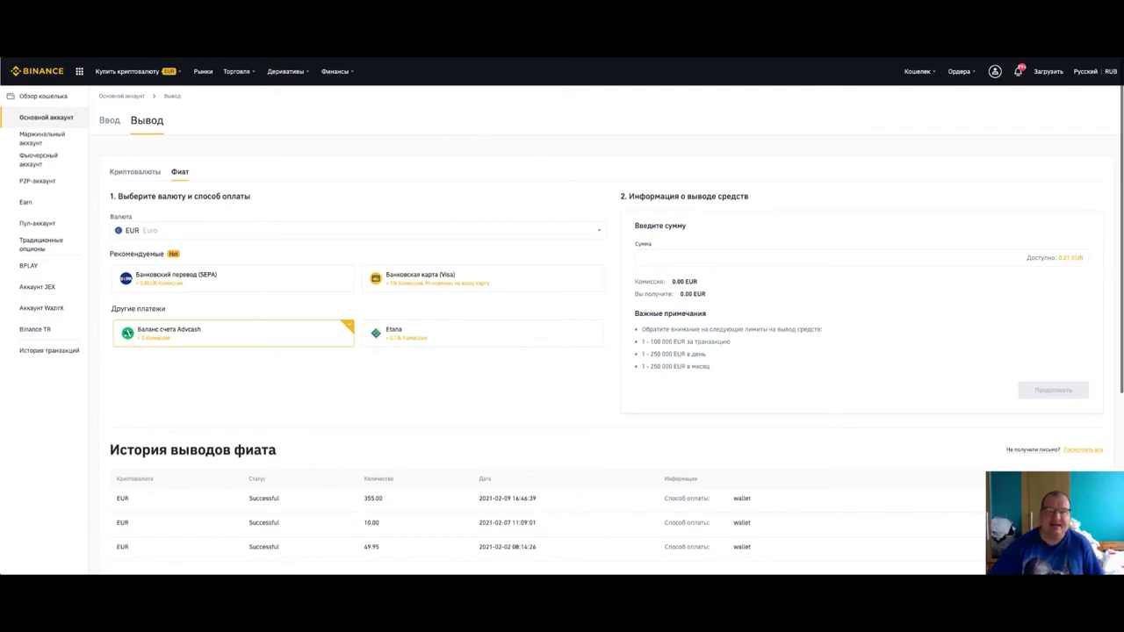
- Look at the Advcash account overview and return to the Binance EUR withdrawal form
key(ctrl+Tab)
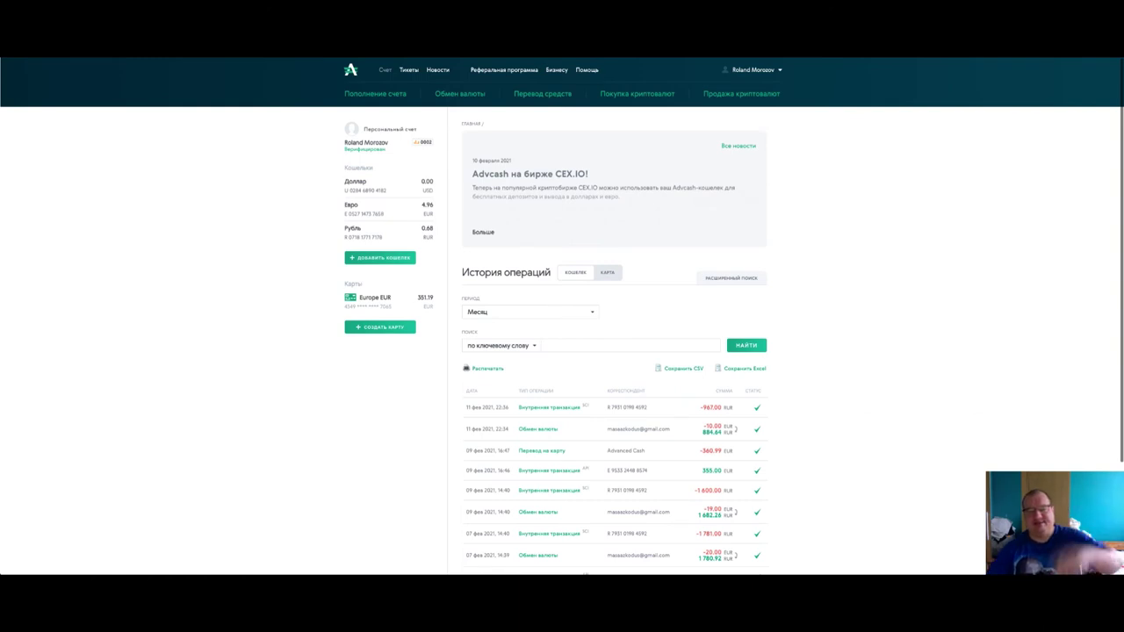
key(ctrl+Tab)
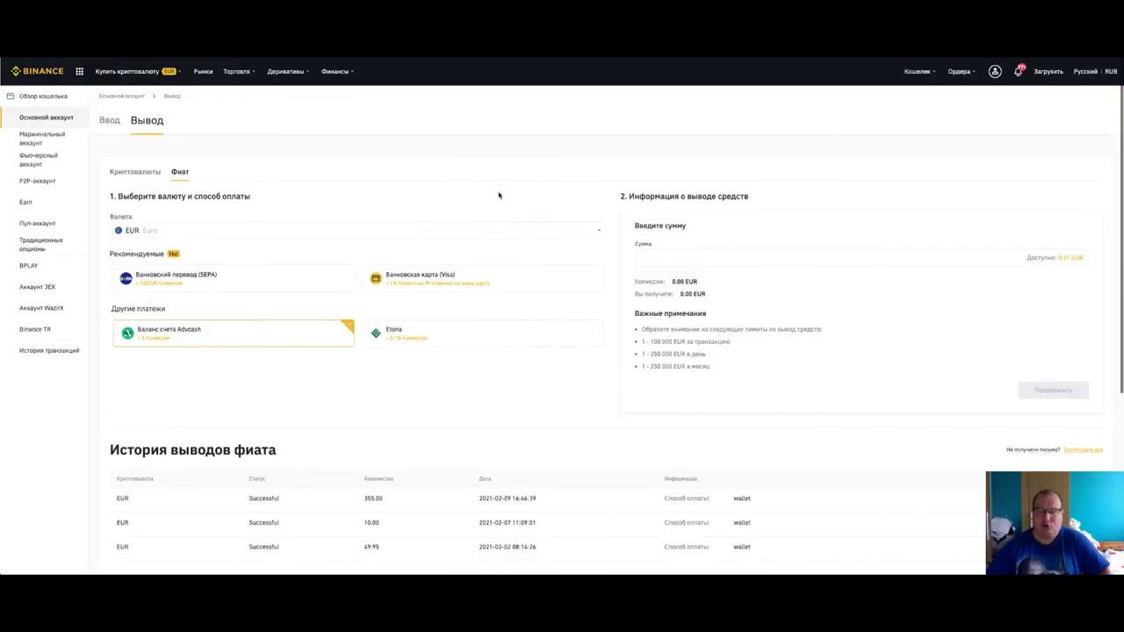
click(745, 252)
click(844, 366)
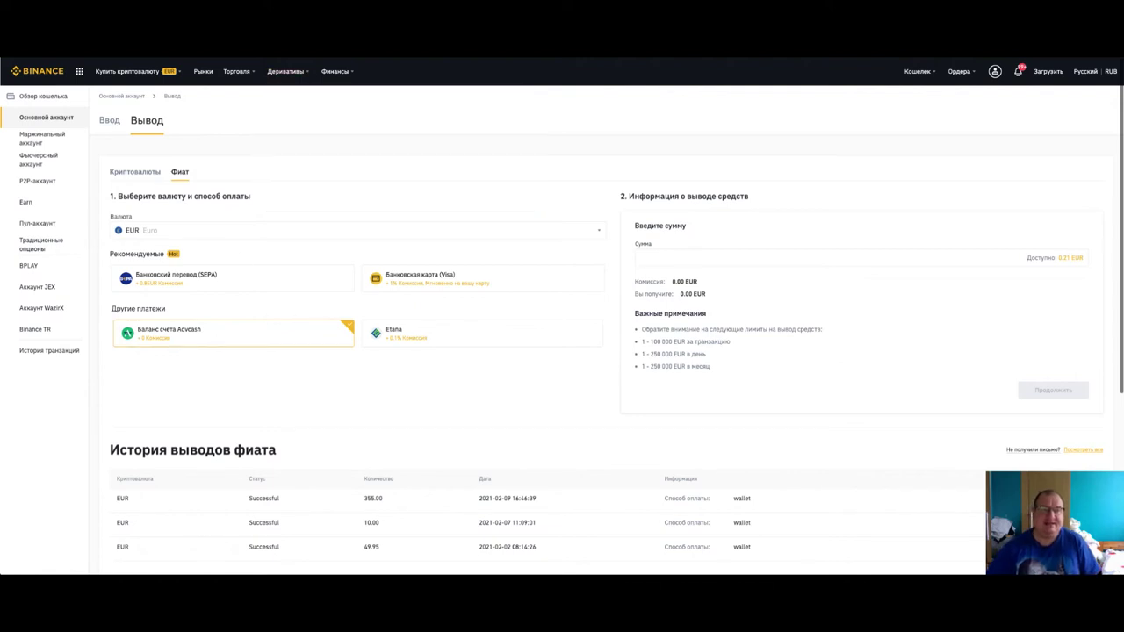
- Switch to Advcash, open the Europe EUR card's top-up form and choose the Euro wallet as the funding source
key(ctrl+Tab)
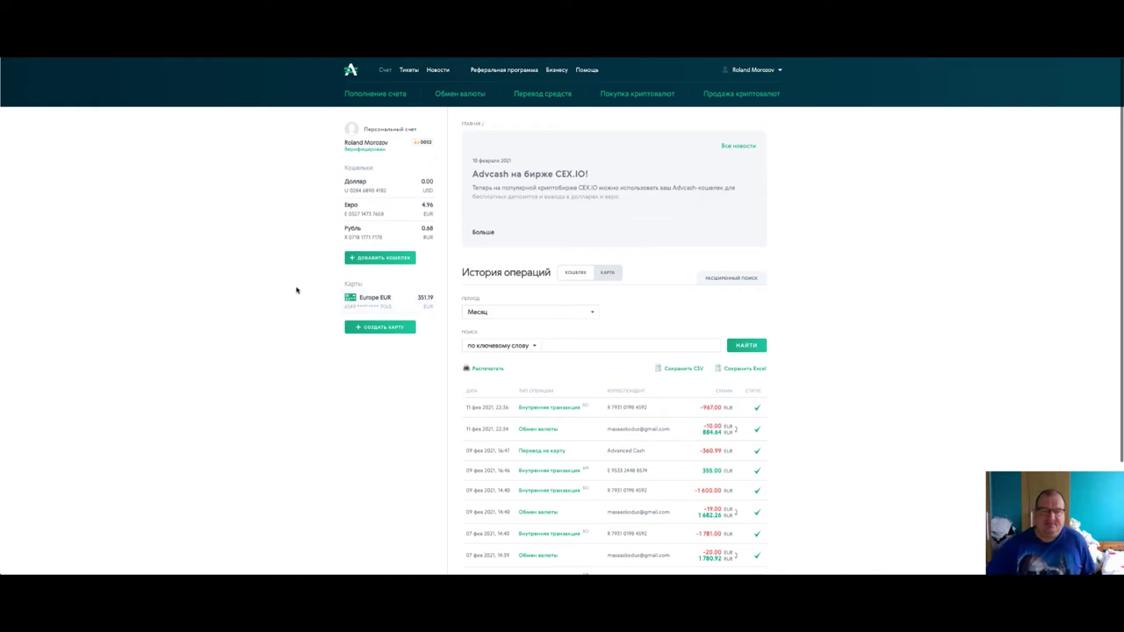
click(369, 302)
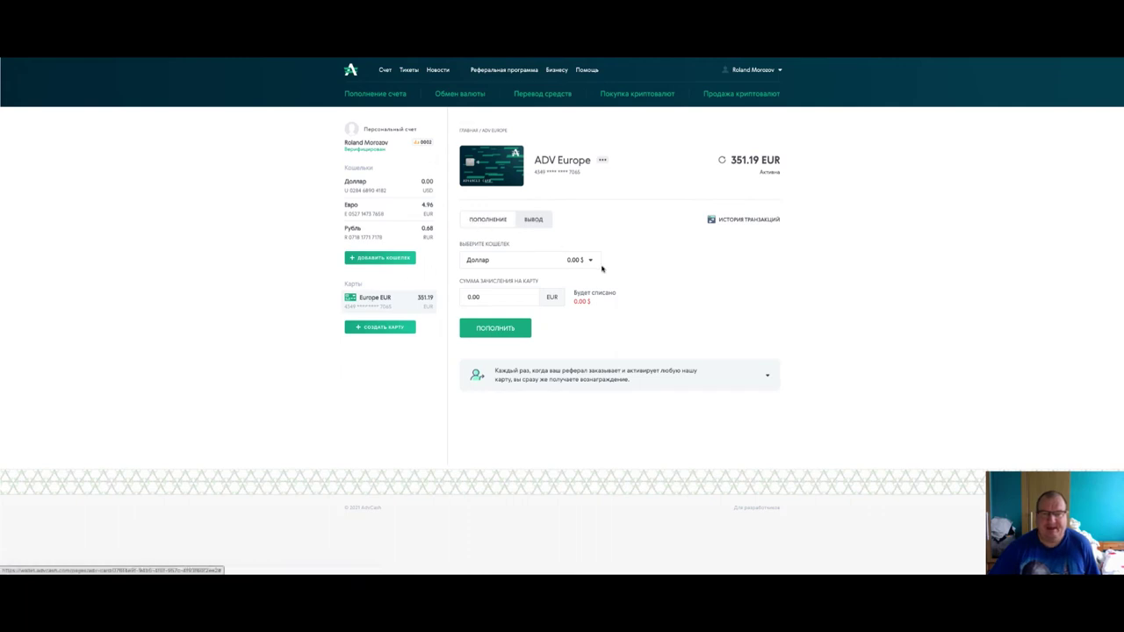
click(591, 263)
click(550, 308)
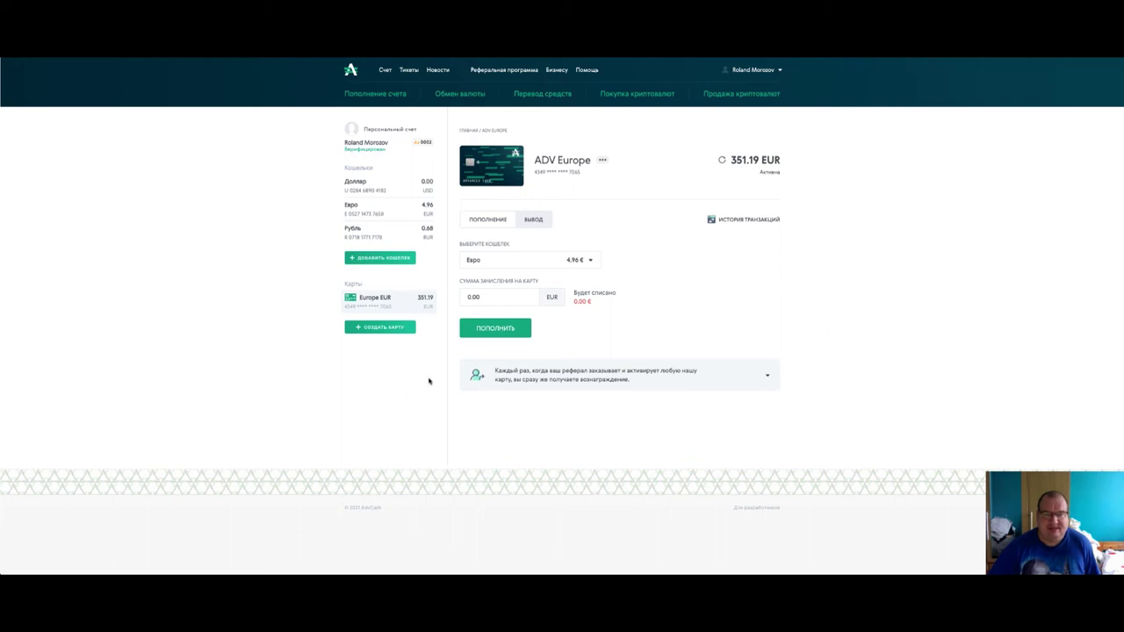
- Open the ADV card order page and examine the virtual and plastic cards on offer with their fees and availability
click(380, 330)
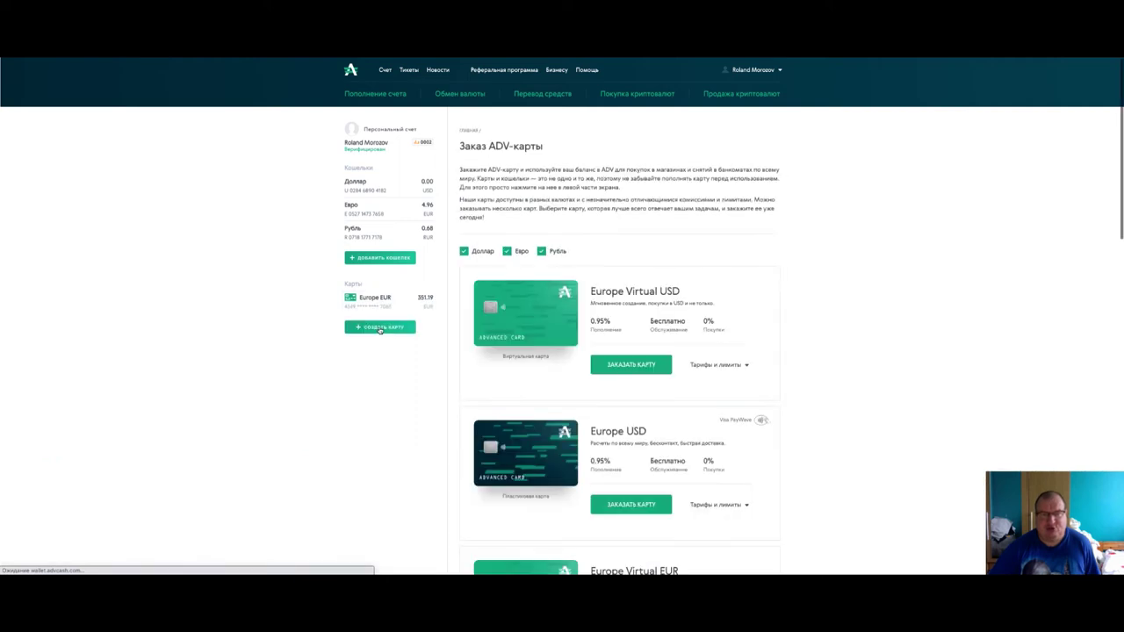
scroll(876, 322, down, 2)
scroll(876, 322, down, 1)
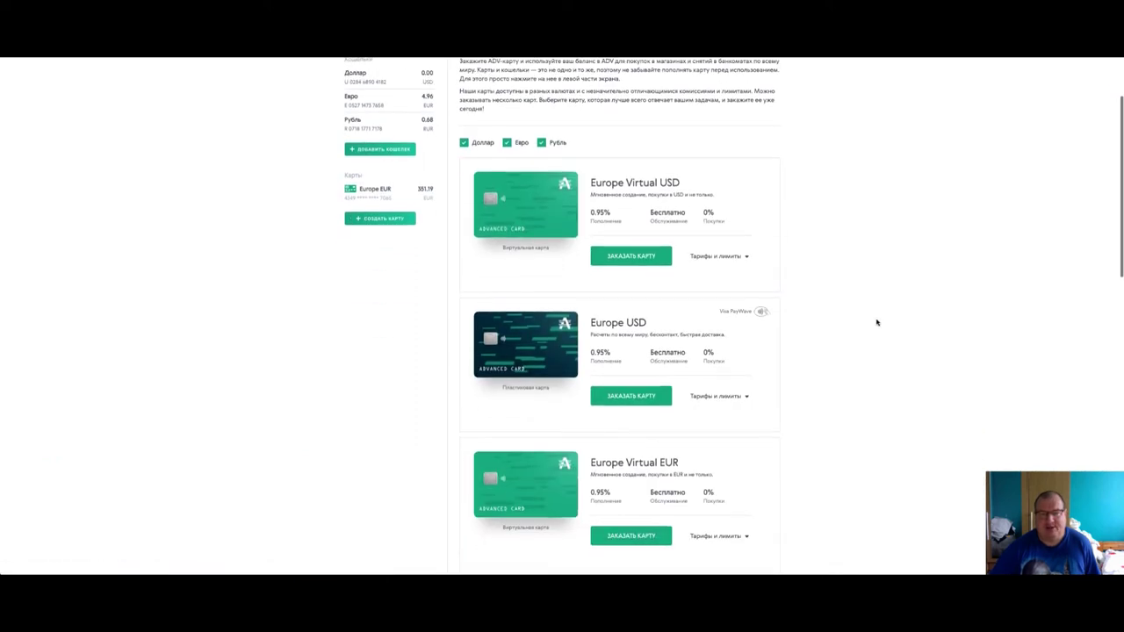
scroll(877, 322, down, 1)
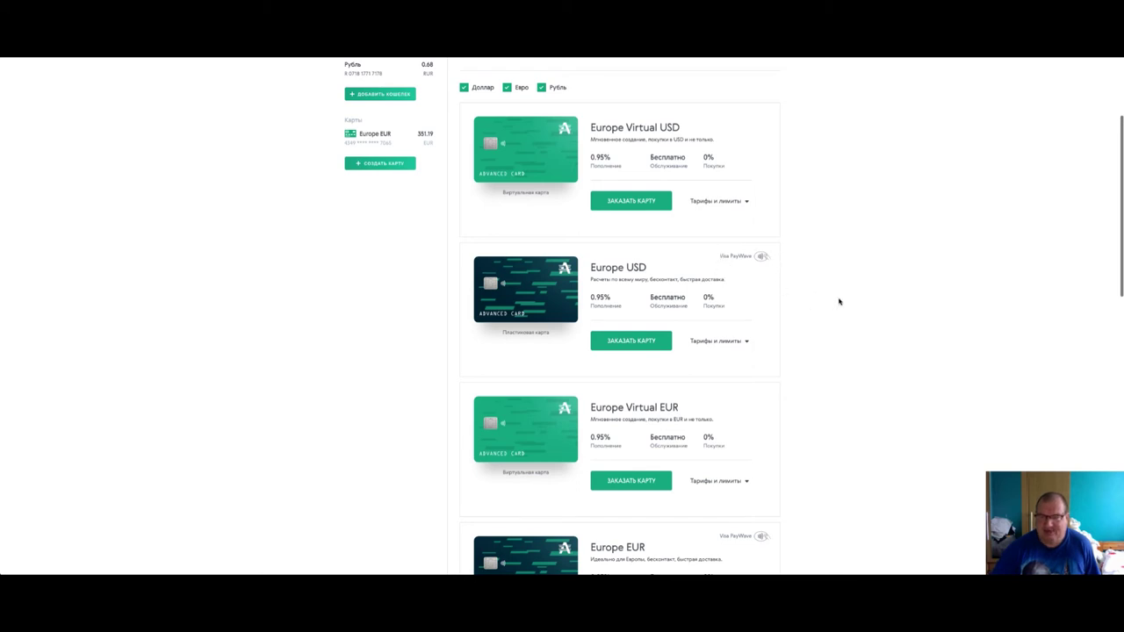
scroll(838, 299, down, 4)
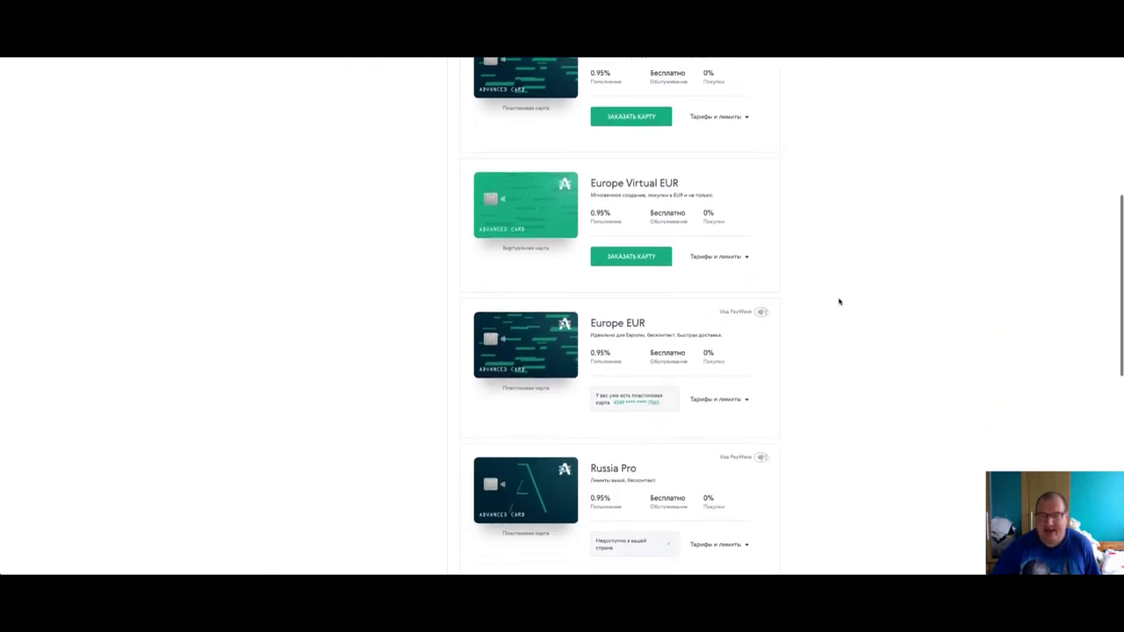
scroll(839, 301, down, 8)
scroll(838, 301, down, 3)
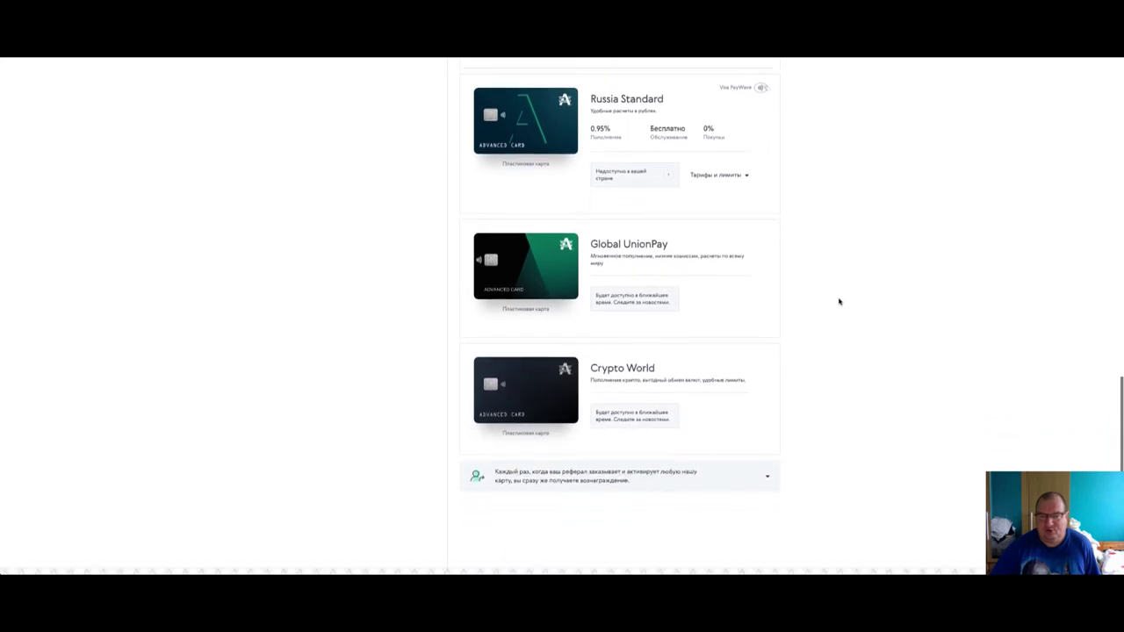
- Return to the Advcash account's main page and review the wallet's transaction history for the past month
key(Home)
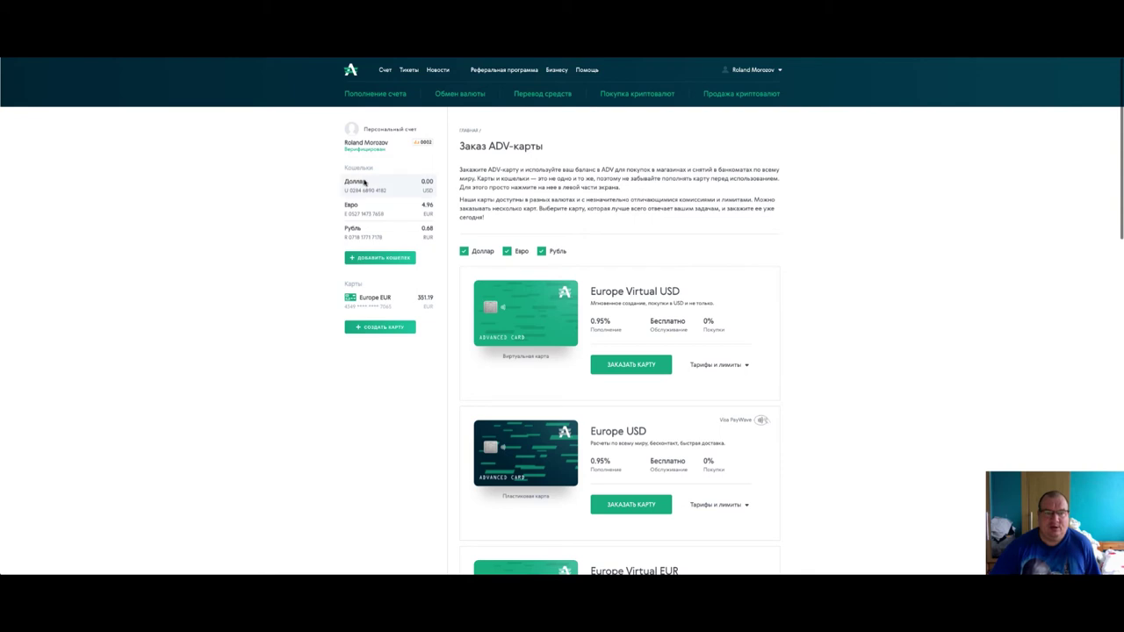
click(349, 70)
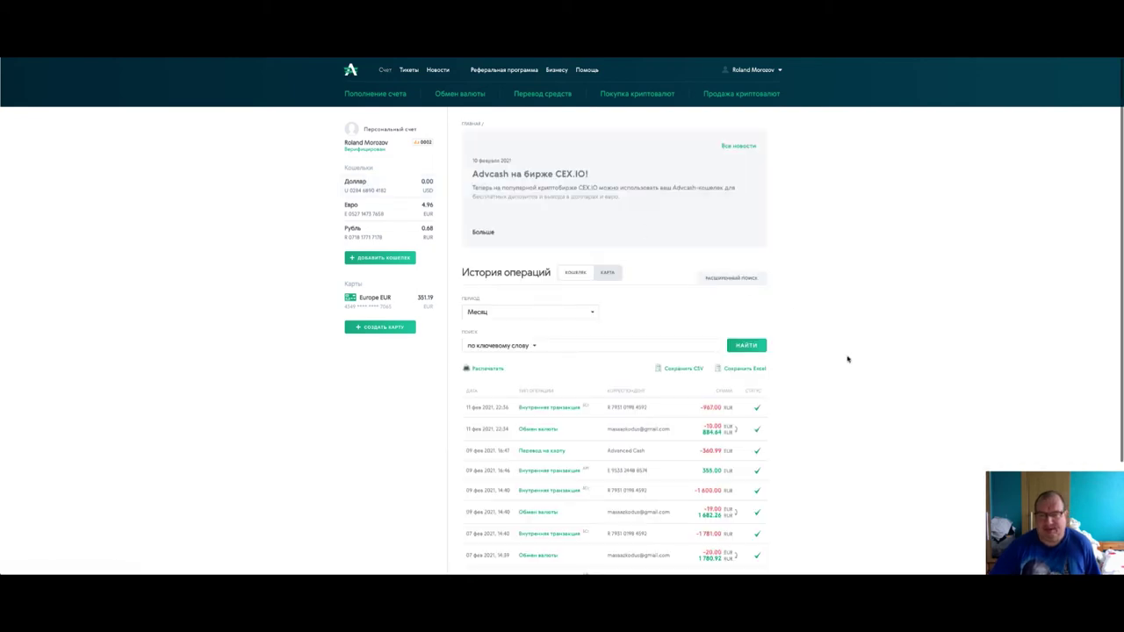
scroll(849, 357, down, 1)
click(608, 219)
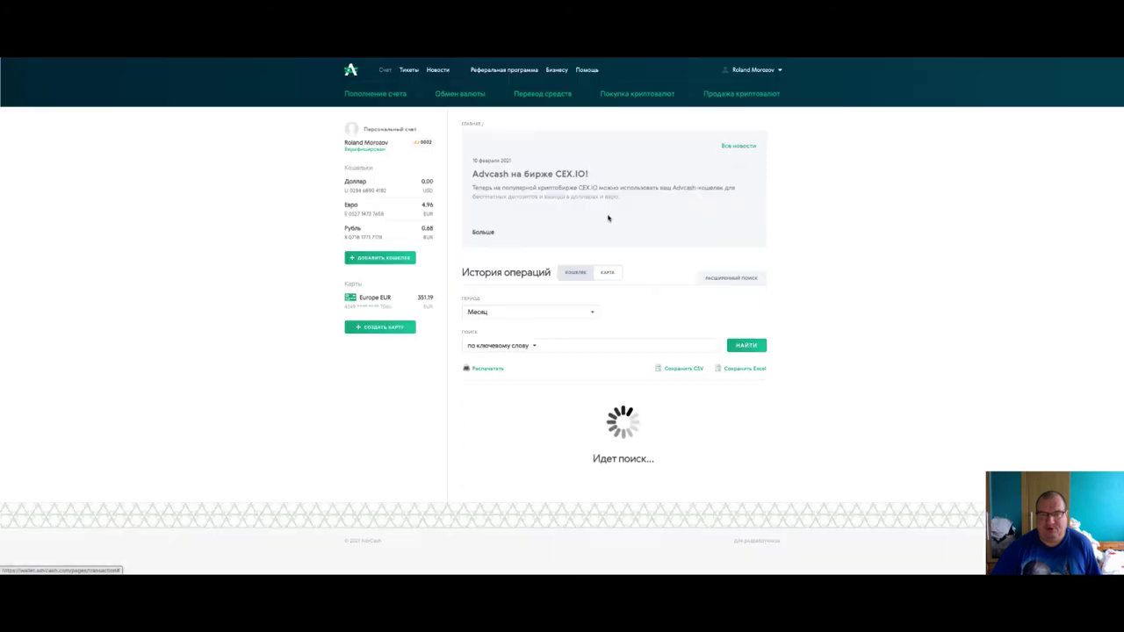
click(581, 273)
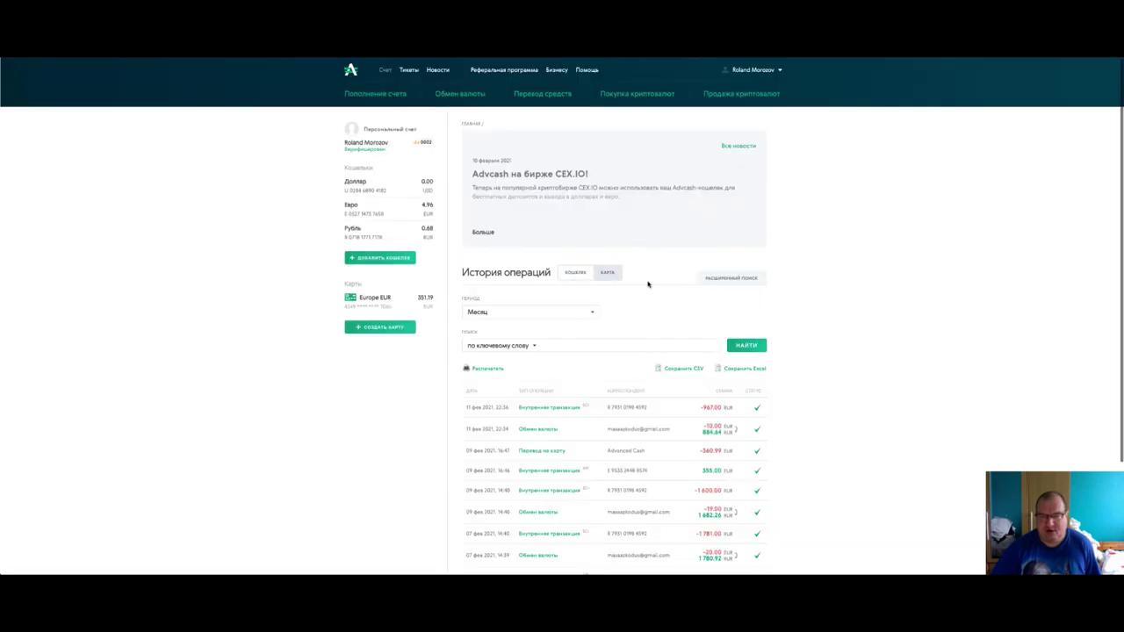
scroll(887, 330, down, 2)
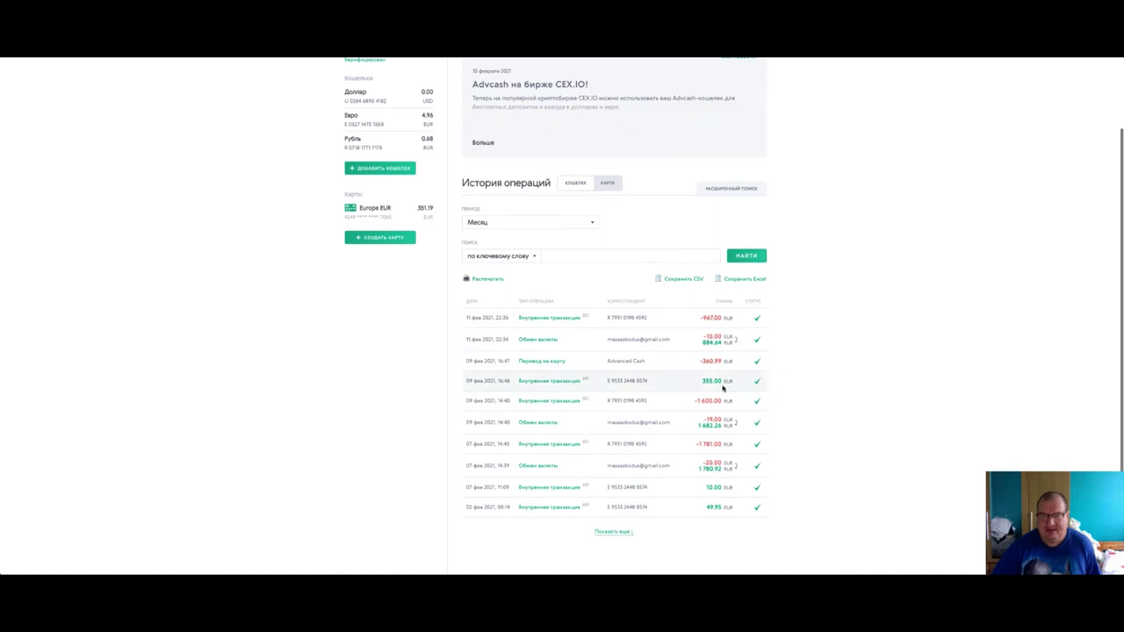
- Switch the Advcash history to card operations, expand the list down to its oldest entries and collapse it again
click(610, 184)
scroll(889, 270, down, 1)
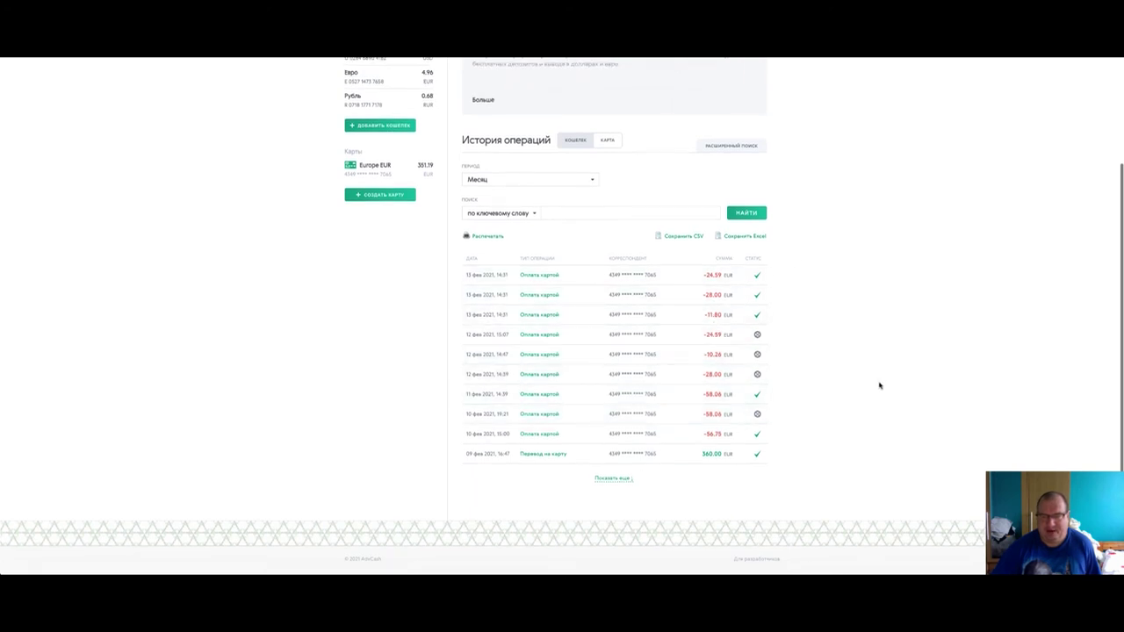
click(612, 478)
scroll(959, 397, down, 1)
scroll(961, 399, down, 1)
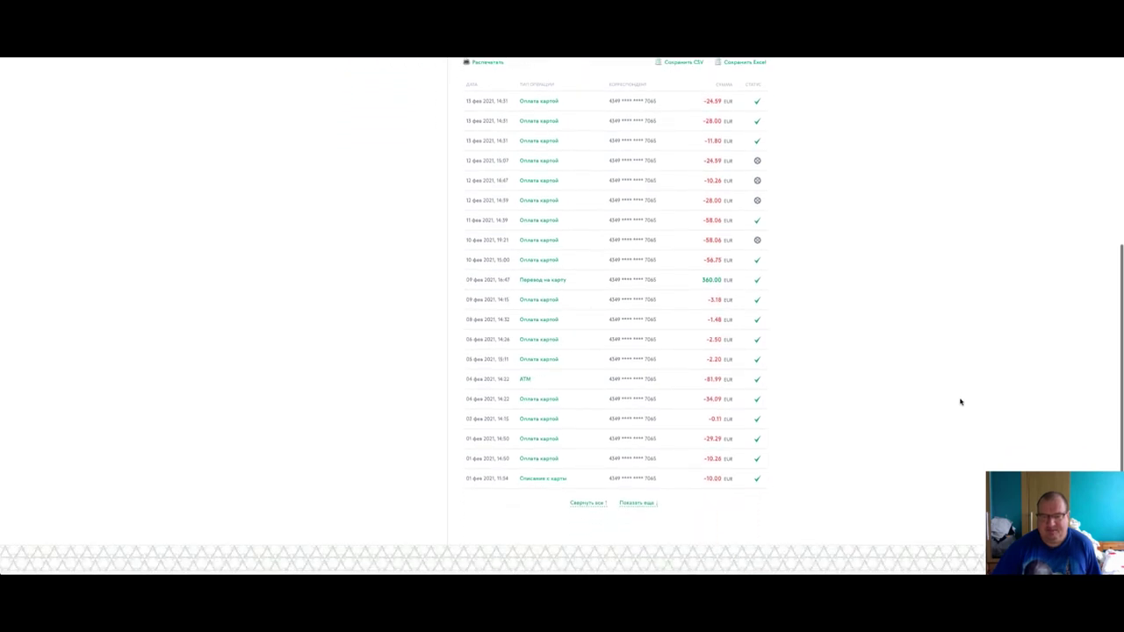
click(639, 503)
scroll(873, 454, down, 1)
scroll(873, 455, down, 2)
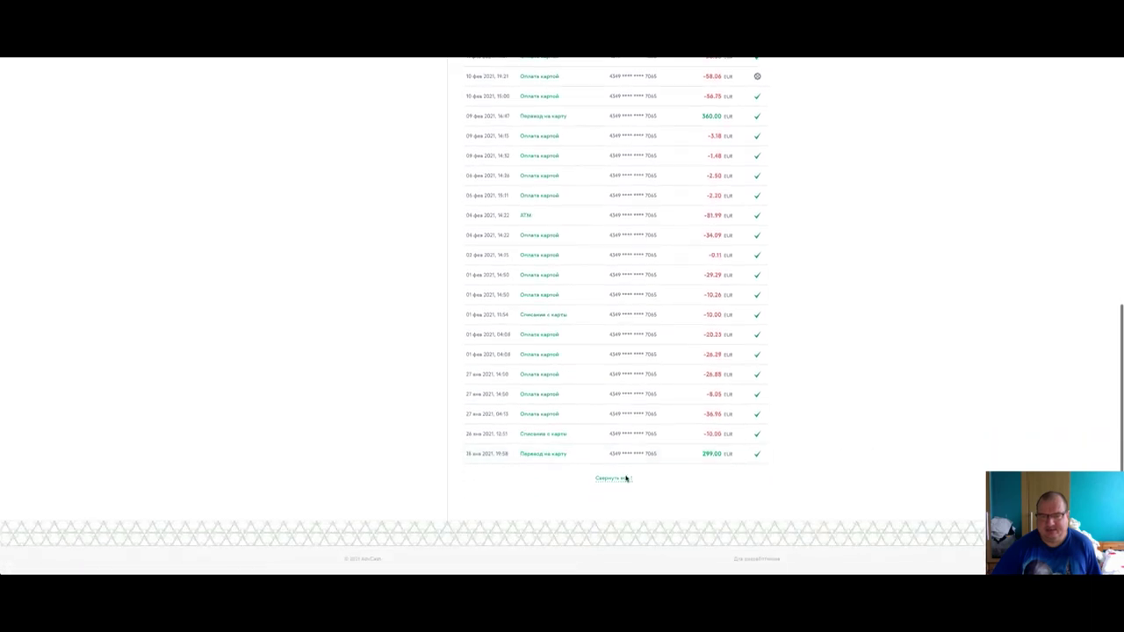
click(622, 478)
scroll(835, 485, up, 3)
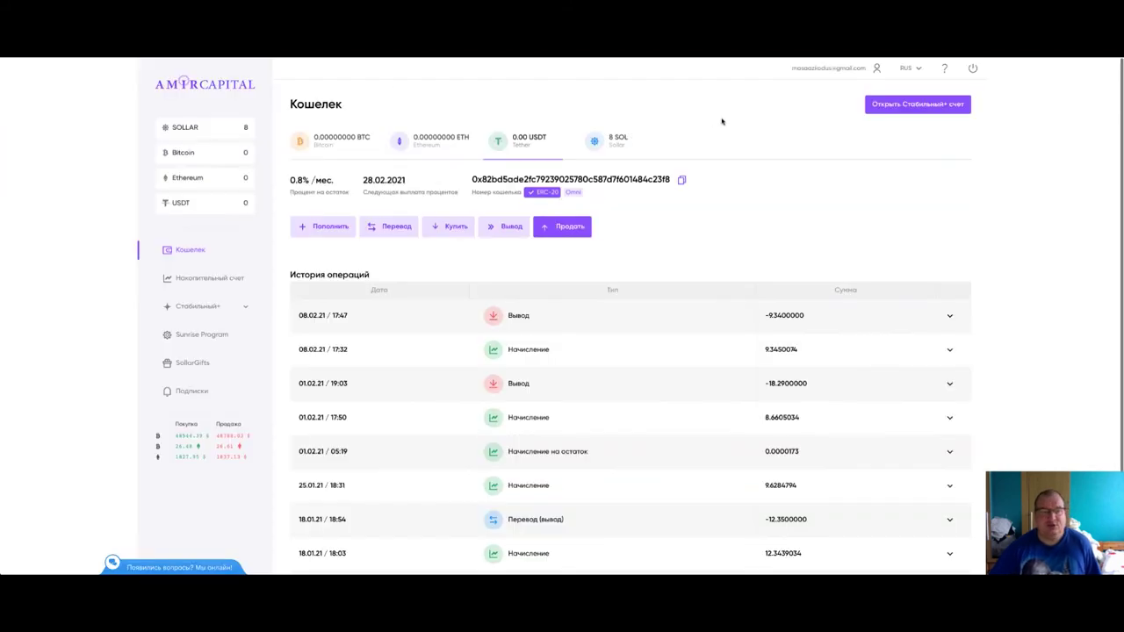
- Switch to Amir Capital and view the Sunrise Program partner page
click(203, 334)
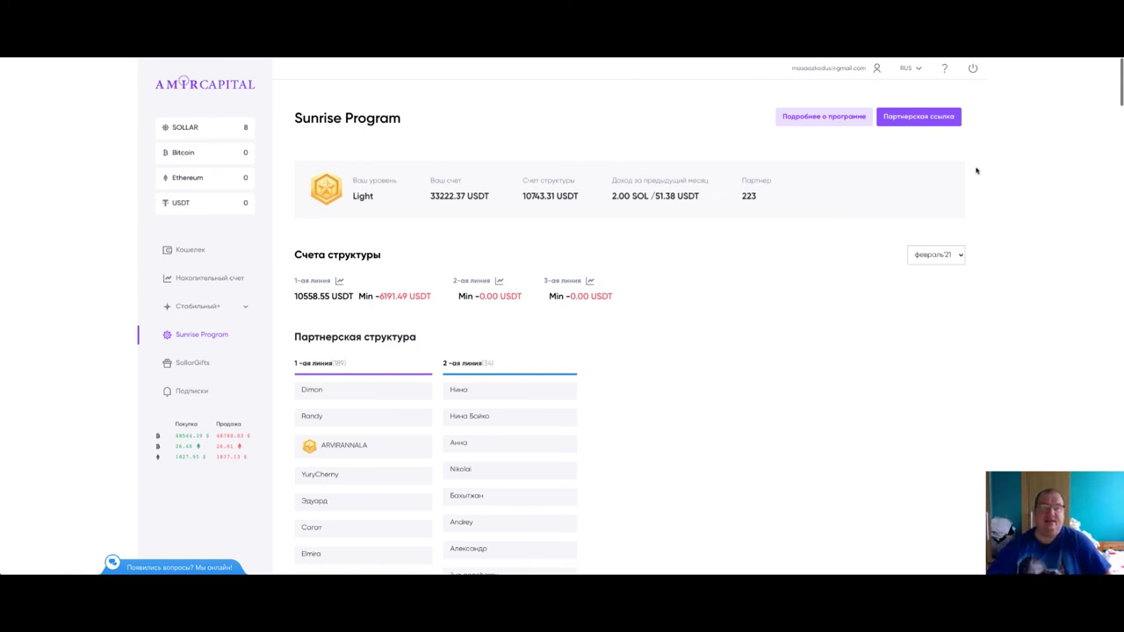
- Open the bookmarked personal YouTube channel in a new tab and choose the "Amir Capital инструкции" playlist from its playlists
key(ctrl+t)
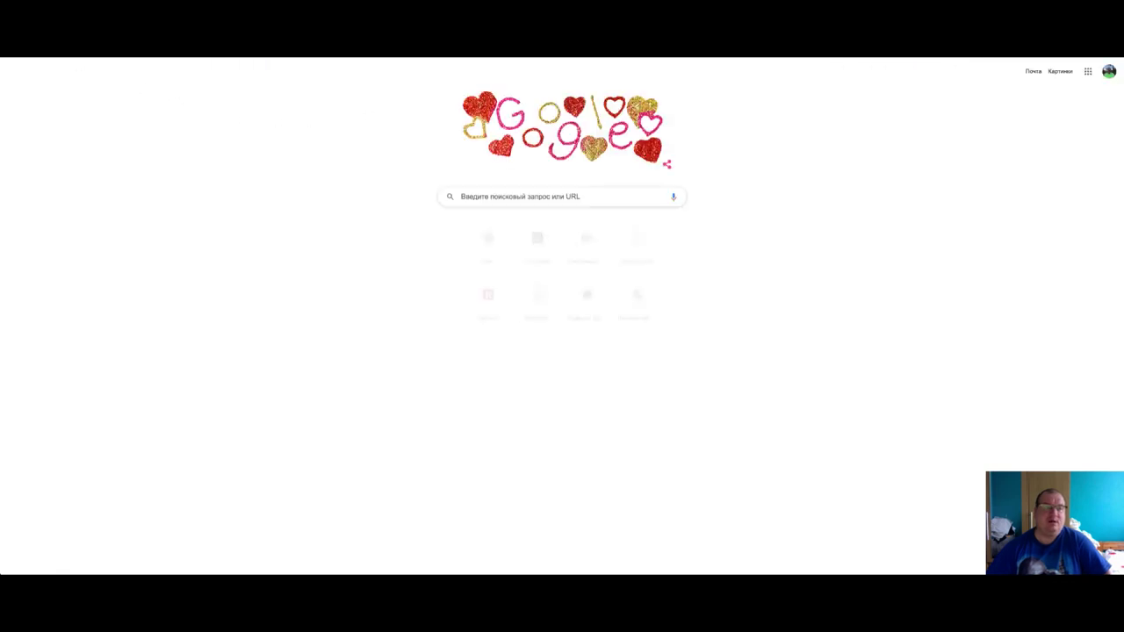
click(61, 50)
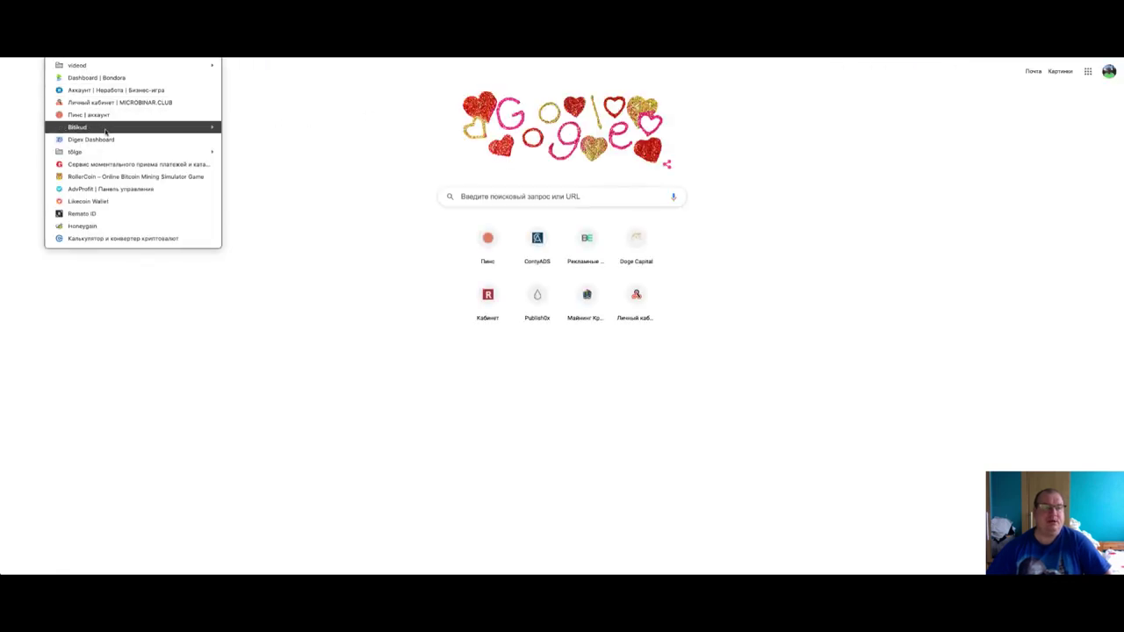
mouse_move(102, 67)
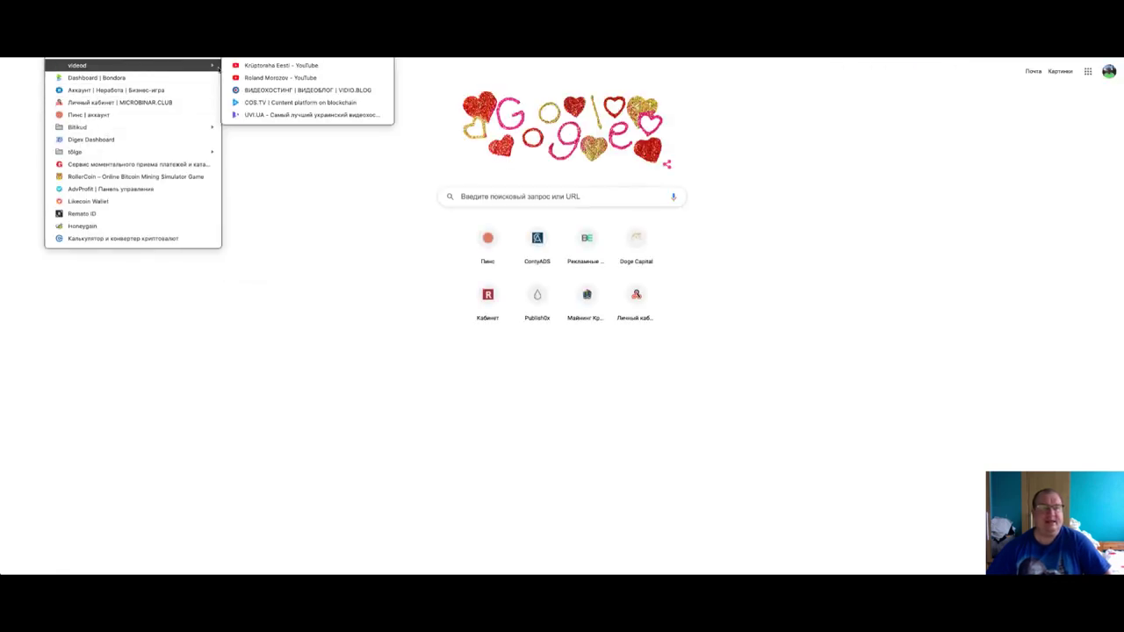
click(274, 77)
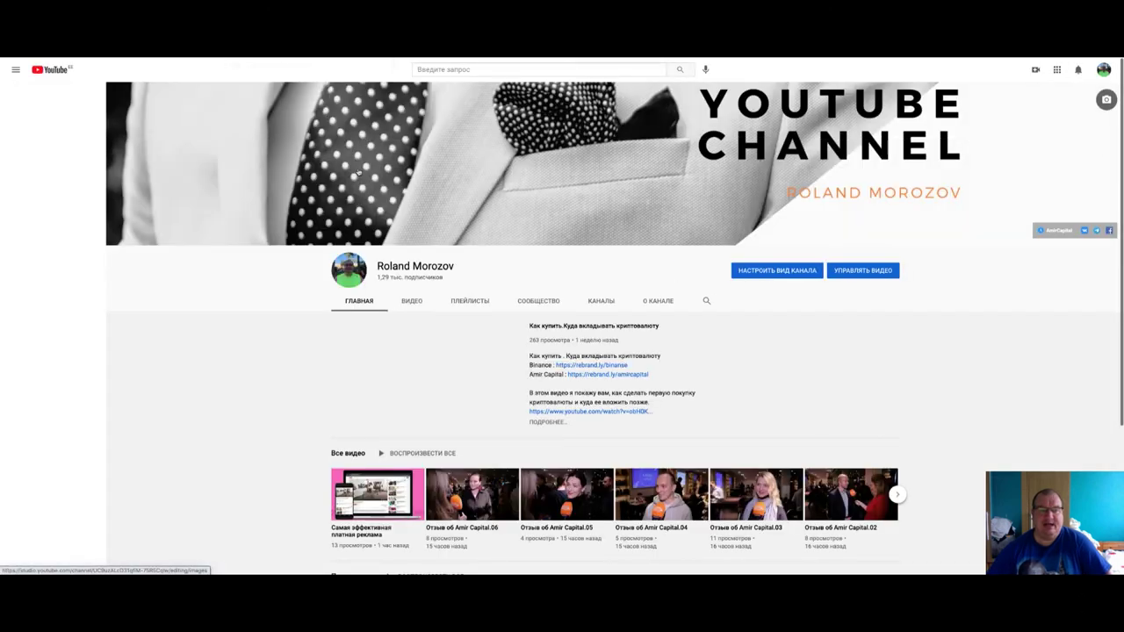
click(473, 301)
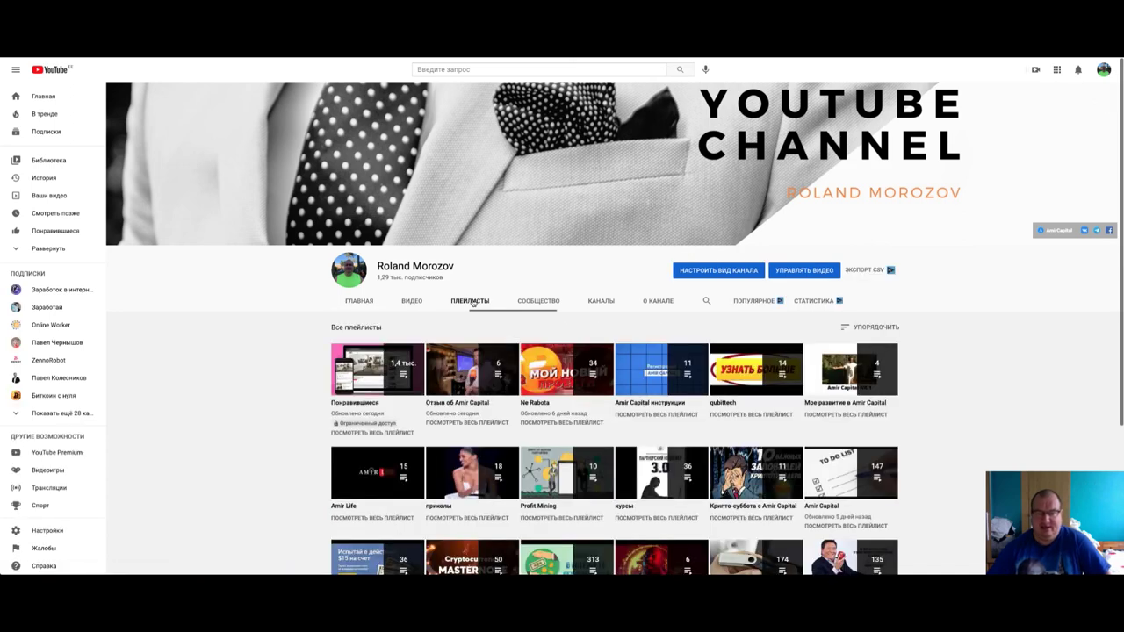
click(650, 362)
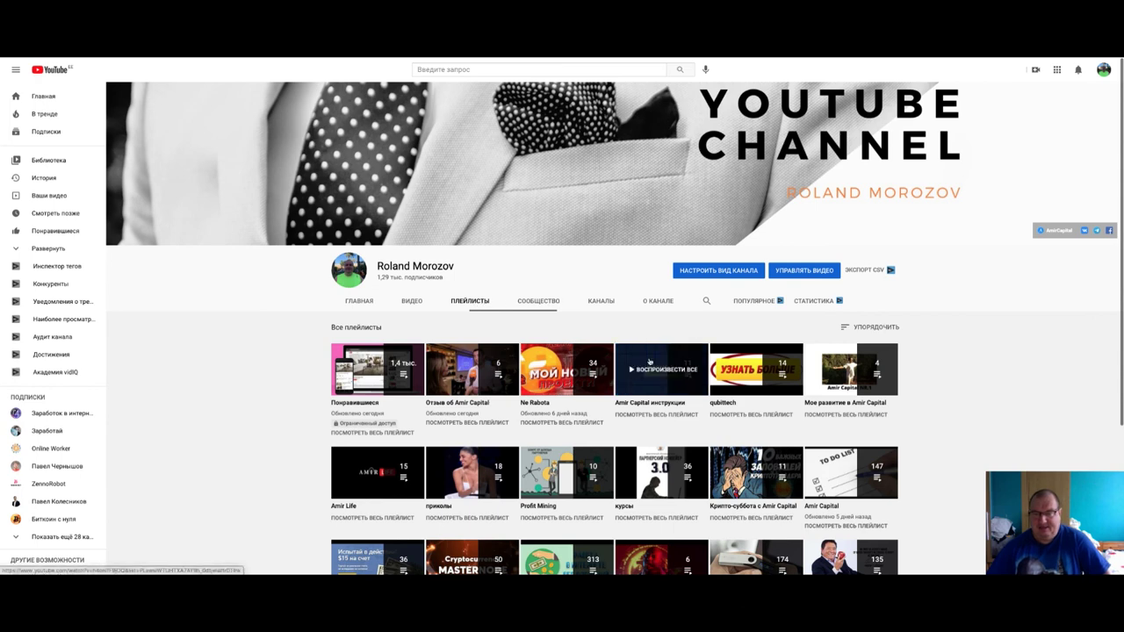